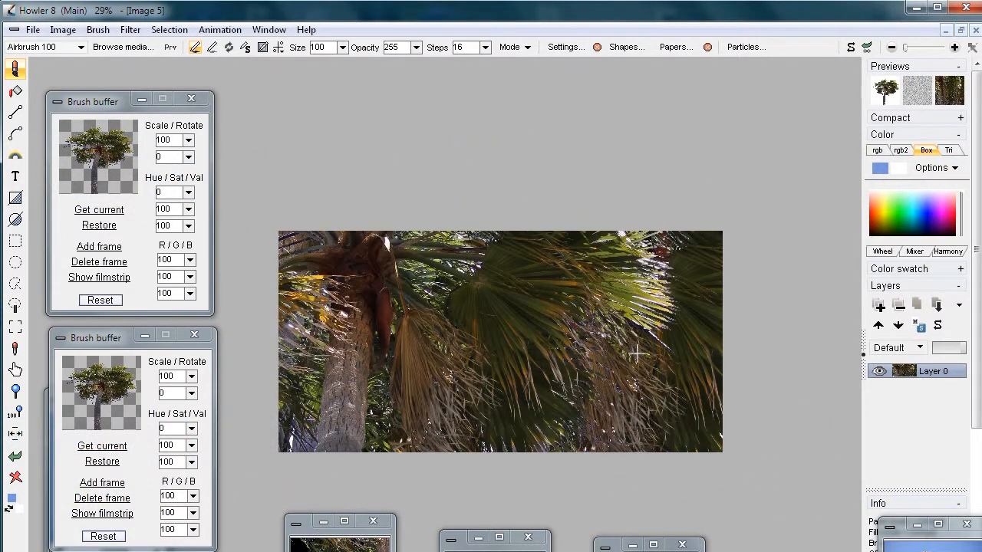
scroll(636, 352, "down", 2)
scroll(561, 358, "up", 4)
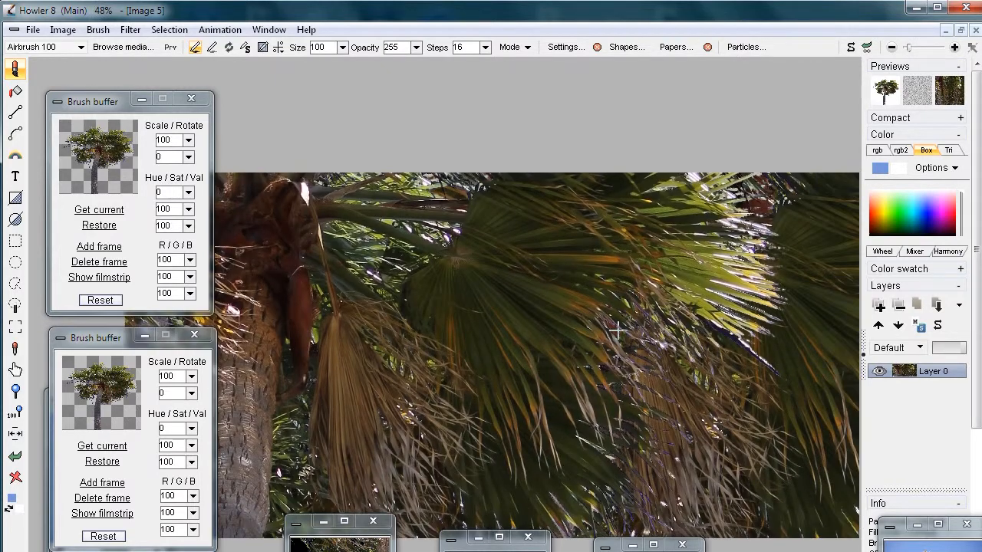
scroll(540, 313, "down", 2)
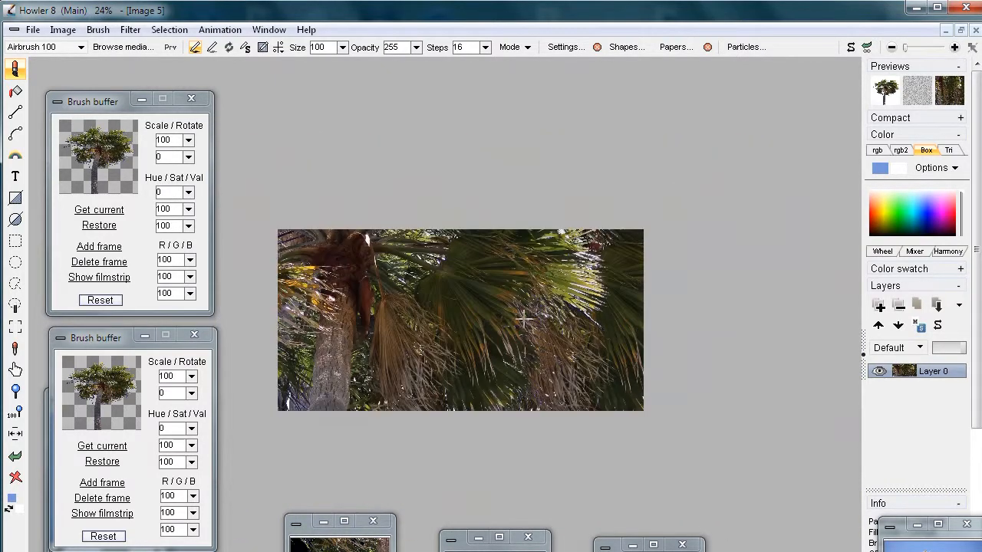
Render plasma noise over the image in grays at scale 7
left_click(98, 29)
mouse_move(129, 32)
mouse_move(78, 71)
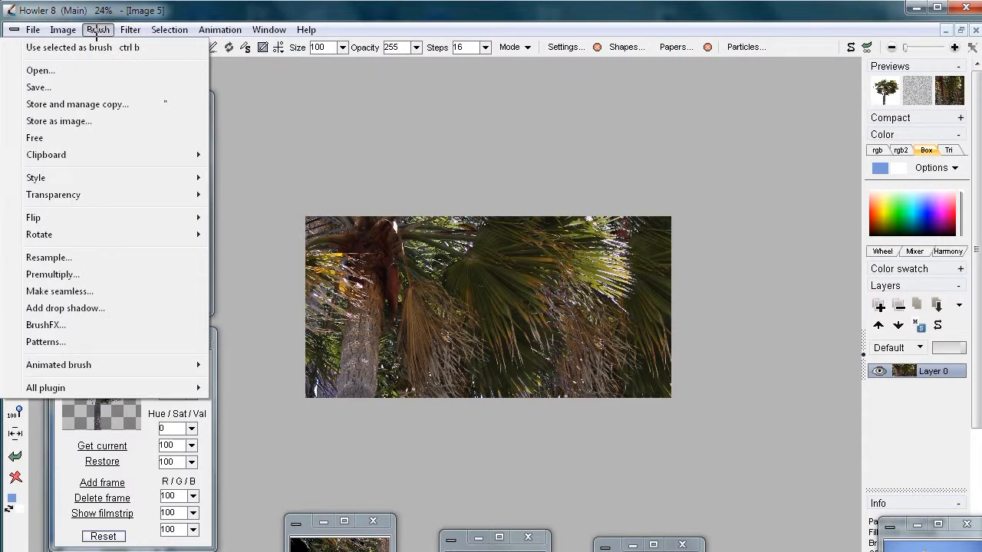
left_click(129, 30)
left_click(128, 30)
mouse_move(59, 273)
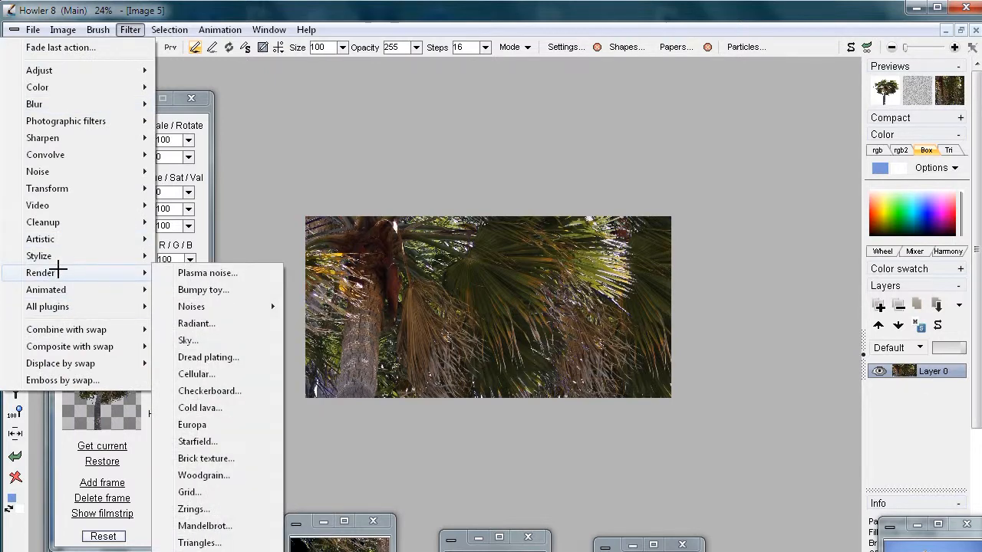
left_click(207, 273)
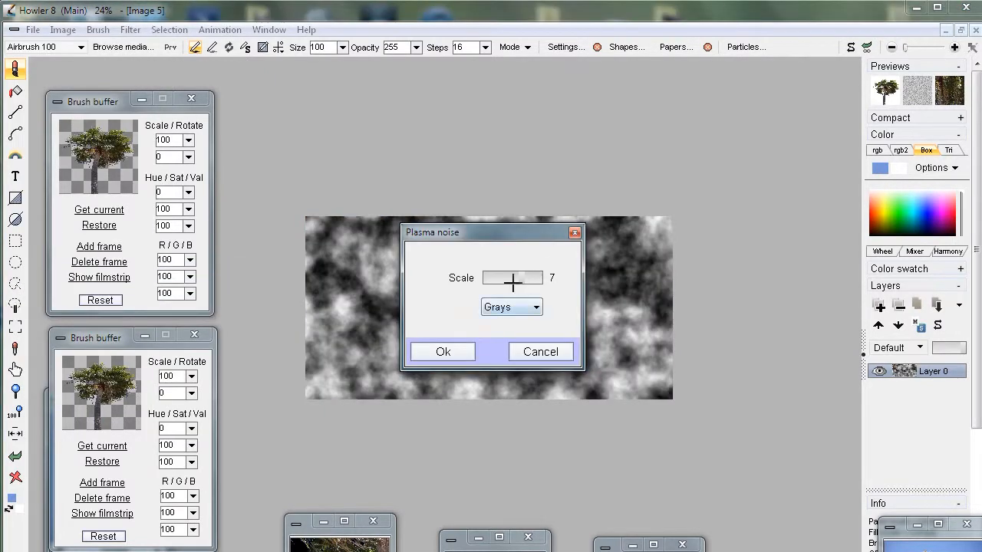
left_click_drag(513, 234, 243, 224)
left_click(167, 340)
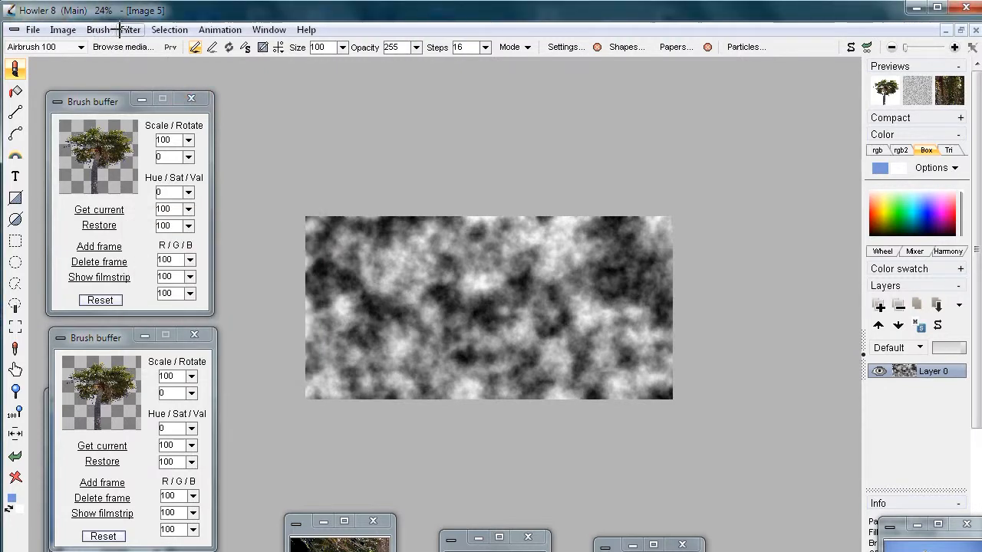
Raise the noise's contrast with an S-shaped RGB curve through points at about 127 / 35 and 202 / 232
left_click(123, 29)
mouse_move(66, 88)
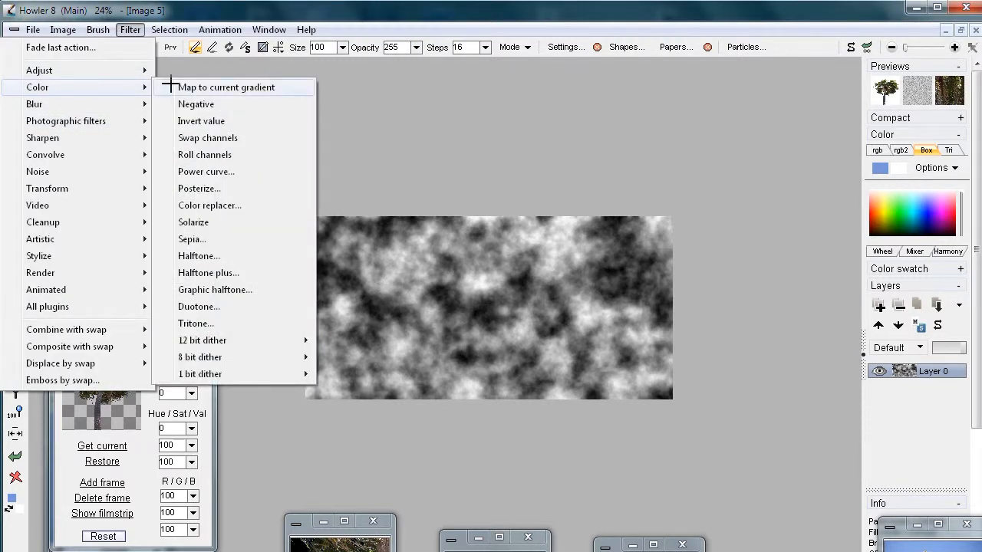
mouse_move(116, 69)
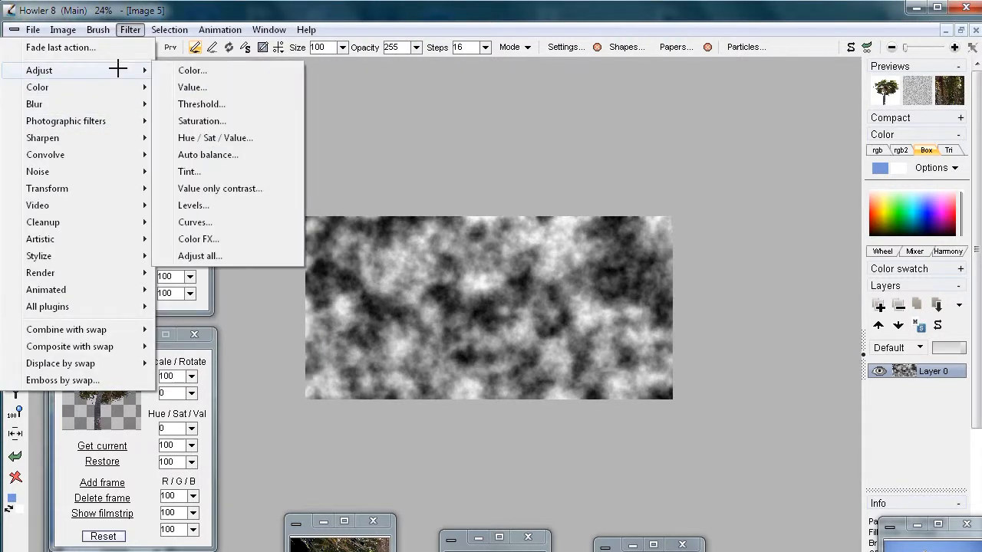
left_click(192, 222)
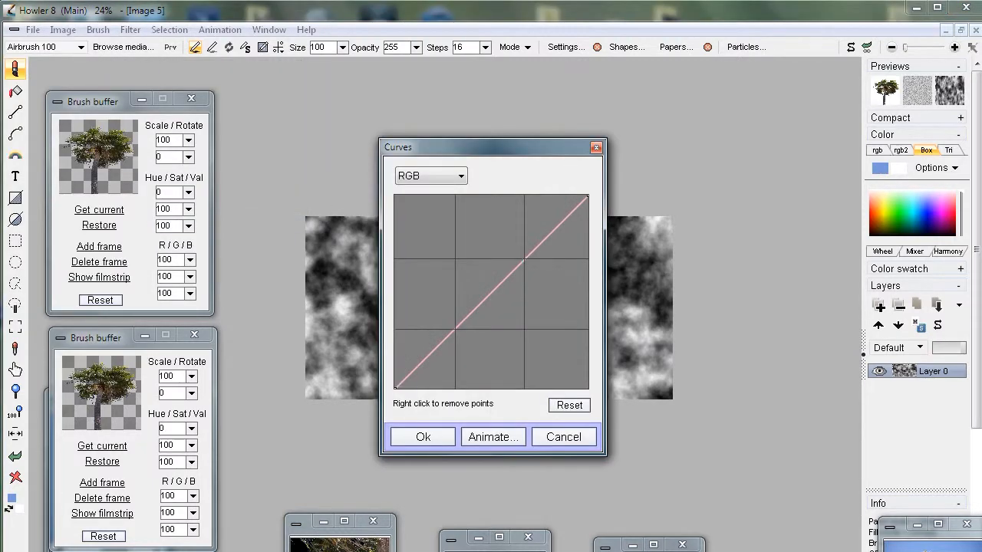
left_click_drag(588, 196, 538, 201)
left_click_drag(510, 239, 469, 355)
left_click_drag(458, 150, 182, 174)
mouse_move(265, 219)
left_mouse_down()
mouse_move(226, 231)
mouse_move(281, 214)
left_mouse_up()
left_click_drag(191, 378, 214, 386)
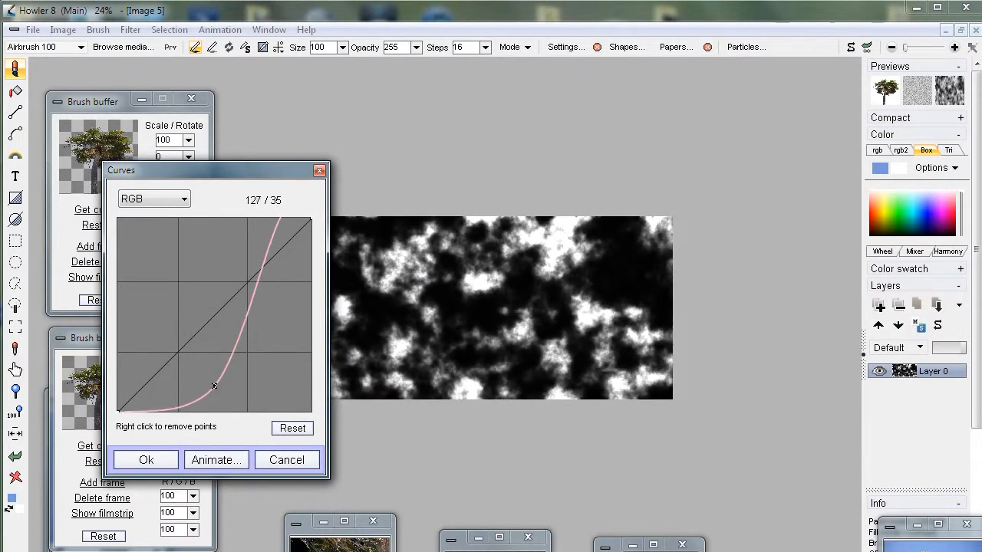
left_click_drag(280, 217, 272, 235)
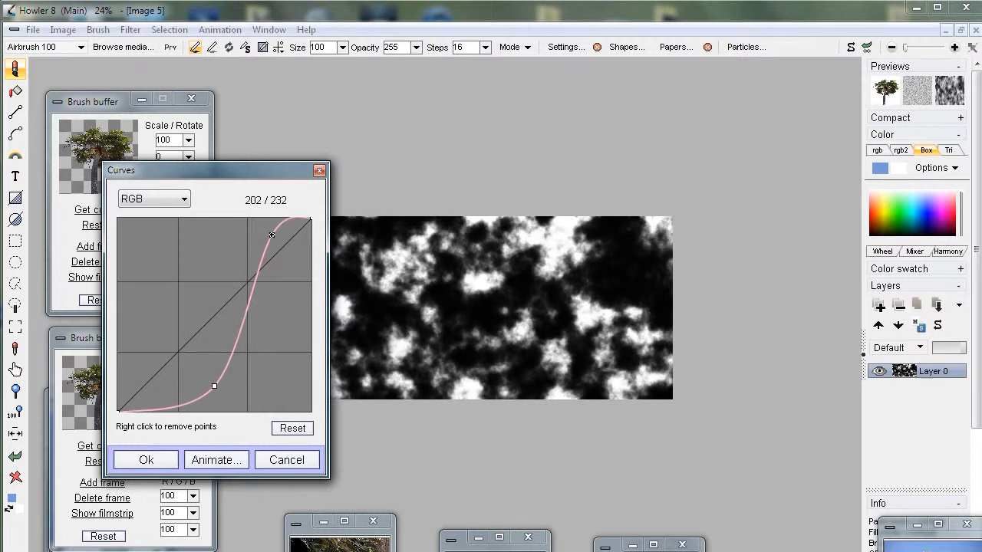
left_click(153, 461)
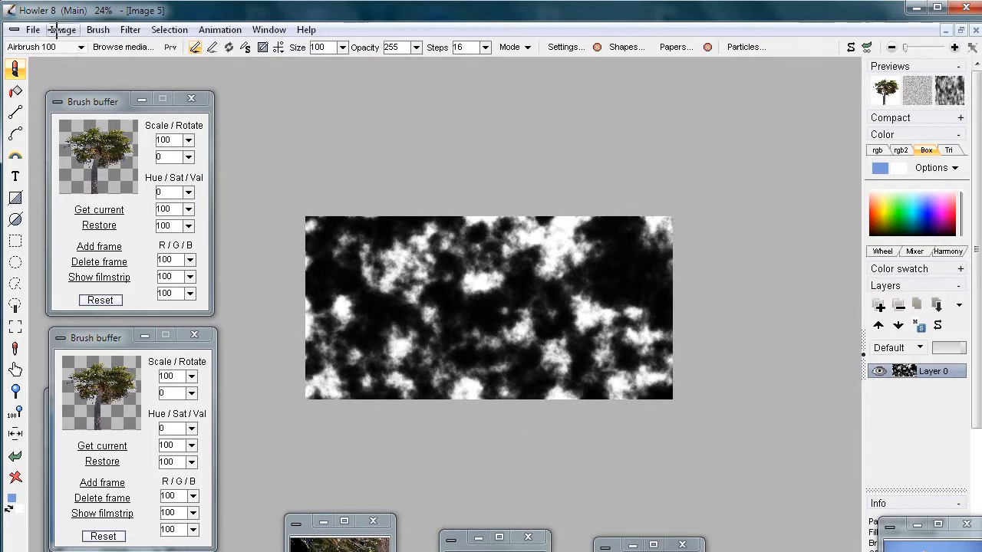
Choose the Airbrush 200 brush with opacity 255 and black as the painting colour
left_click(14, 68)
mouse_move(48, 97)
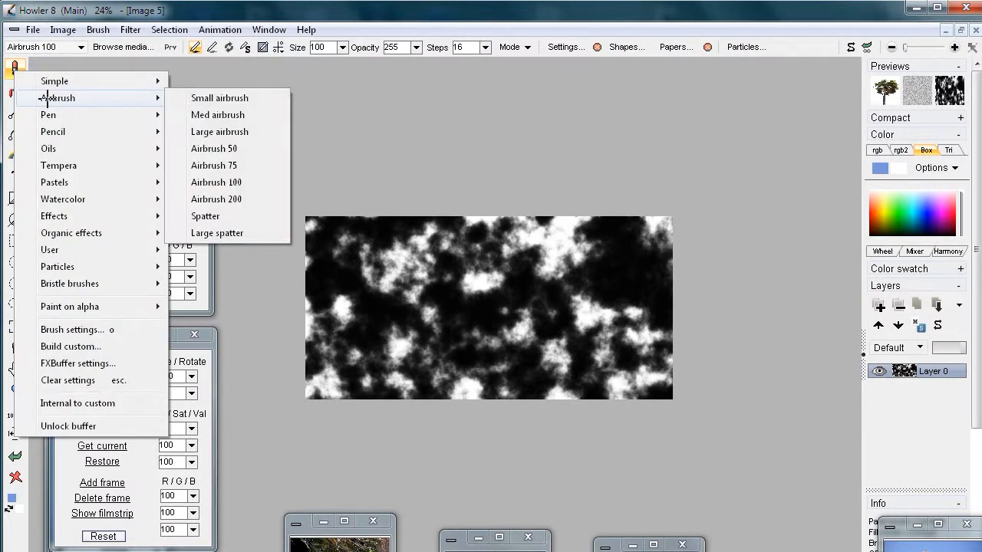
left_click(224, 199)
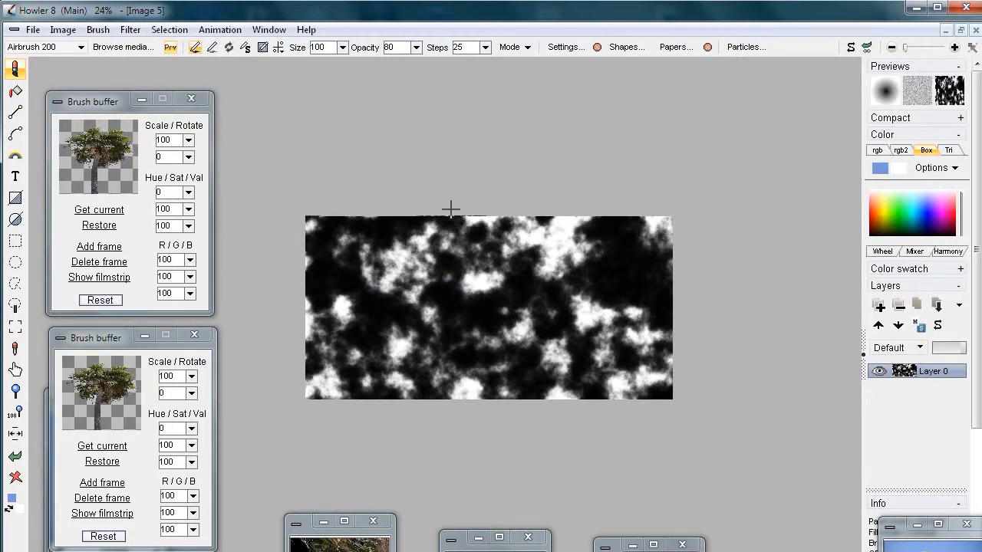
left_click(415, 47)
left_click_drag(377, 63, 422, 67)
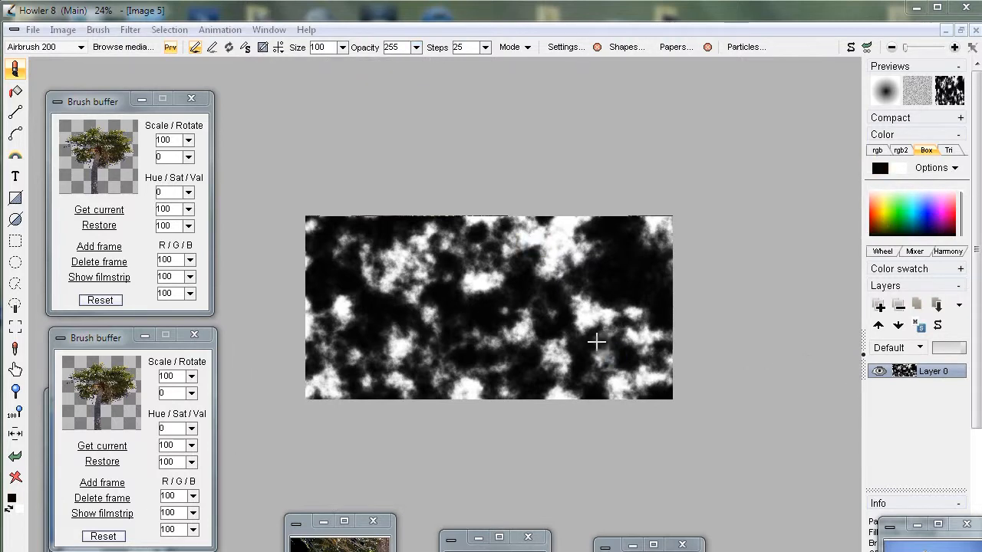
scroll(450, 306, "up", 2)
mouse_move(506, 382)
left_mouse_down()
mouse_move(524, 264)
mouse_move(512, 384)
mouse_move(445, 363)
mouse_move(703, 379)
mouse_move(537, 359)
mouse_move(720, 347)
mouse_move(321, 374)
mouse_move(735, 298)
mouse_move(800, 369)
mouse_move(303, 309)
mouse_move(394, 262)
mouse_move(676, 289)
mouse_move(511, 245)
mouse_move(575, 377)
left_mouse_up()
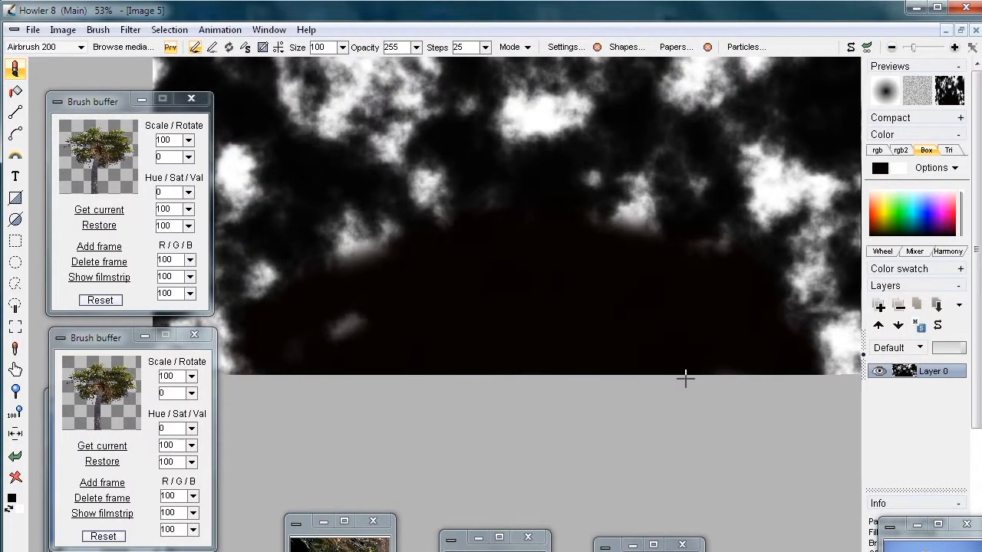
key("ctrl+z")
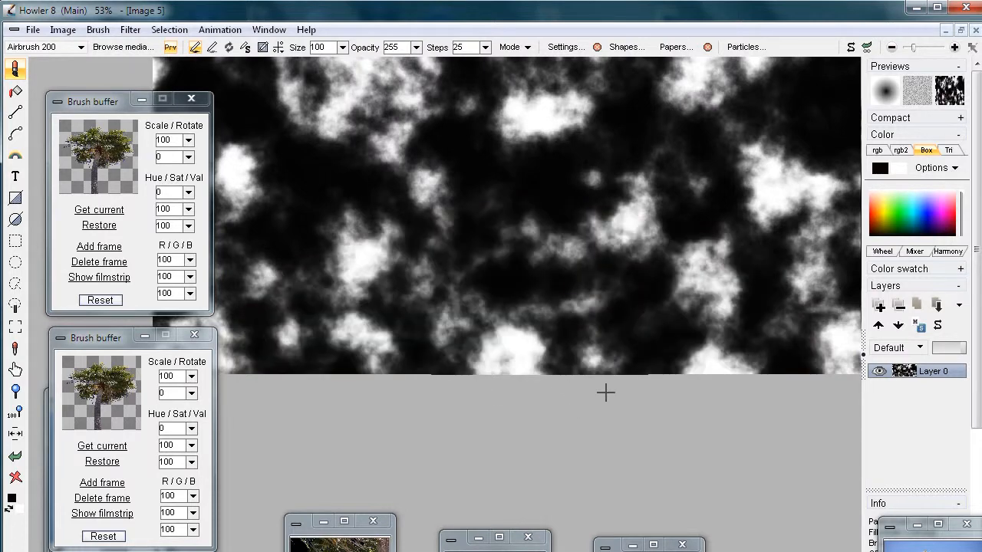
Paint a broad black area over the lower middle of the noise image with the airbrush
scroll(644, 325, "down", 1)
mouse_move(509, 336)
left_mouse_down()
mouse_move(439, 340)
mouse_move(471, 309)
mouse_move(412, 317)
mouse_move(445, 286)
mouse_move(643, 329)
mouse_move(542, 284)
mouse_move(546, 267)
mouse_move(569, 265)
mouse_move(618, 315)
left_mouse_up()
mouse_move(402, 297)
left_mouse_down()
mouse_move(396, 261)
mouse_move(550, 269)
mouse_move(336, 340)
mouse_move(340, 314)
mouse_move(362, 303)
mouse_move(319, 349)
mouse_move(392, 239)
mouse_move(445, 231)
mouse_move(618, 258)
mouse_move(686, 338)
left_mouse_up()
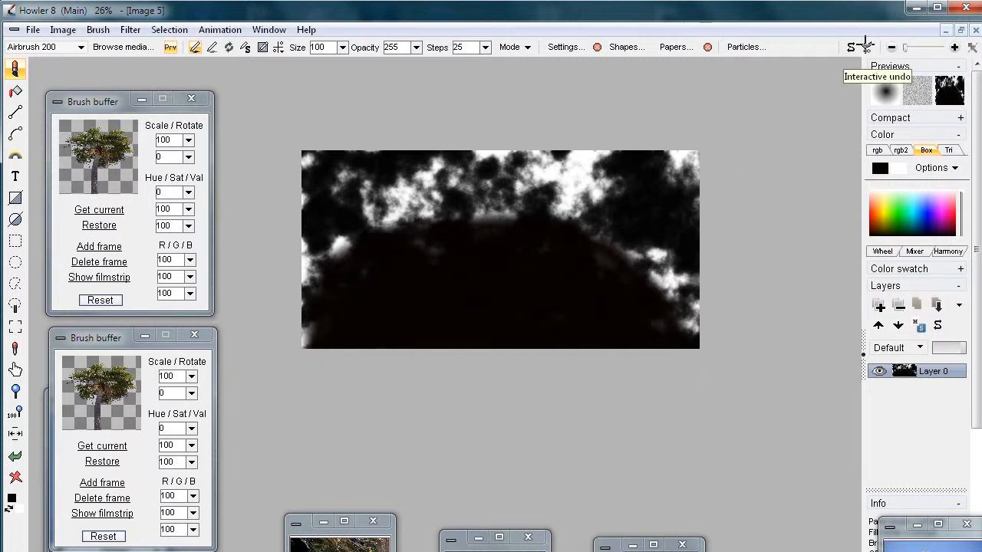
Fade the black painting partway with Interactive undo and store a copy of the image
left_click(865, 46)
mouse_move(913, 87)
left_mouse_down()
mouse_move(830, 86)
mouse_move(905, 86)
mouse_move(871, 87)
left_mouse_up()
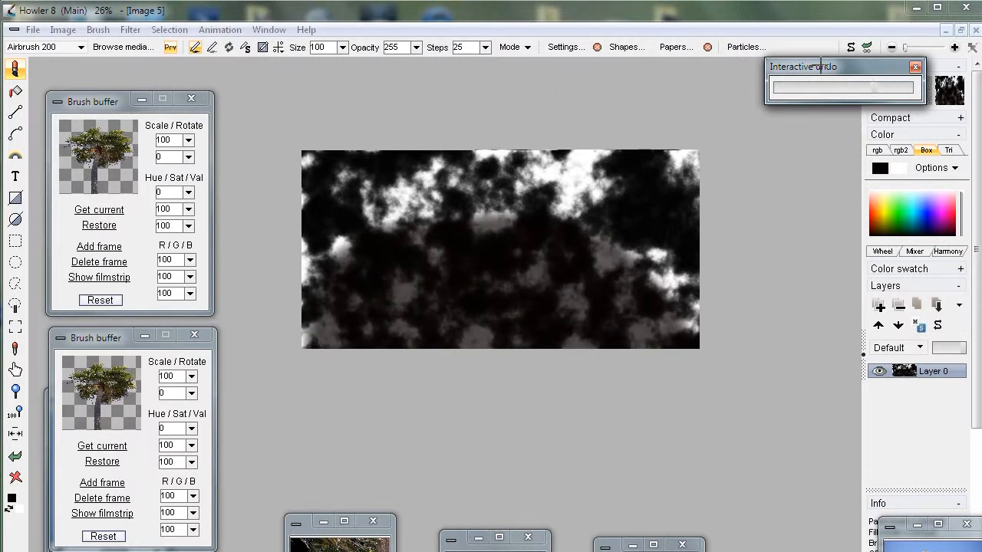
left_click(775, 14)
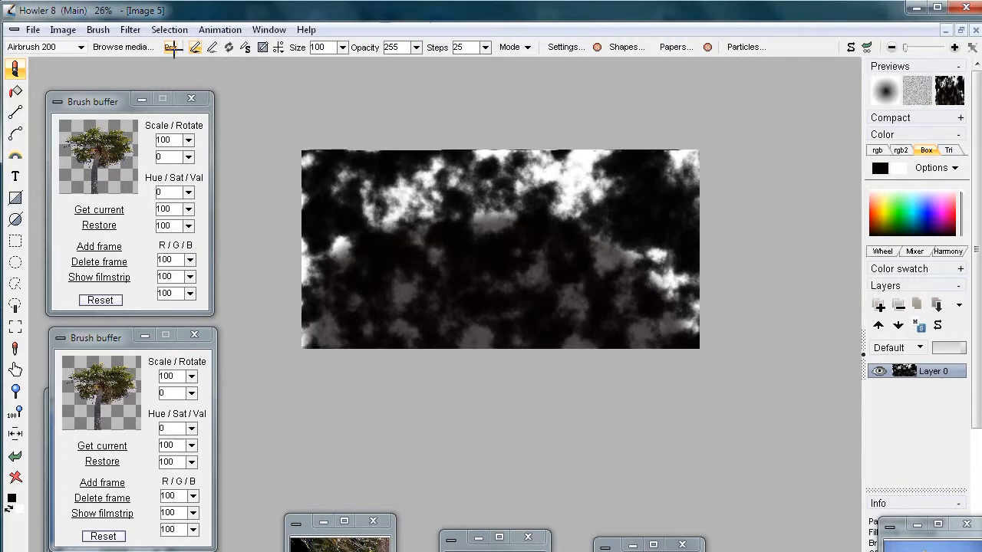
left_click(54, 29)
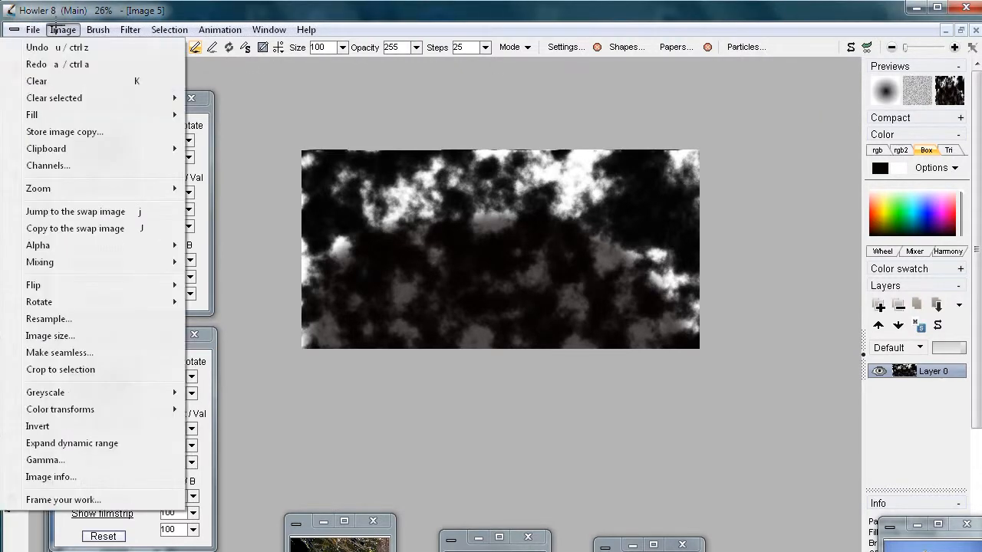
left_click(54, 129)
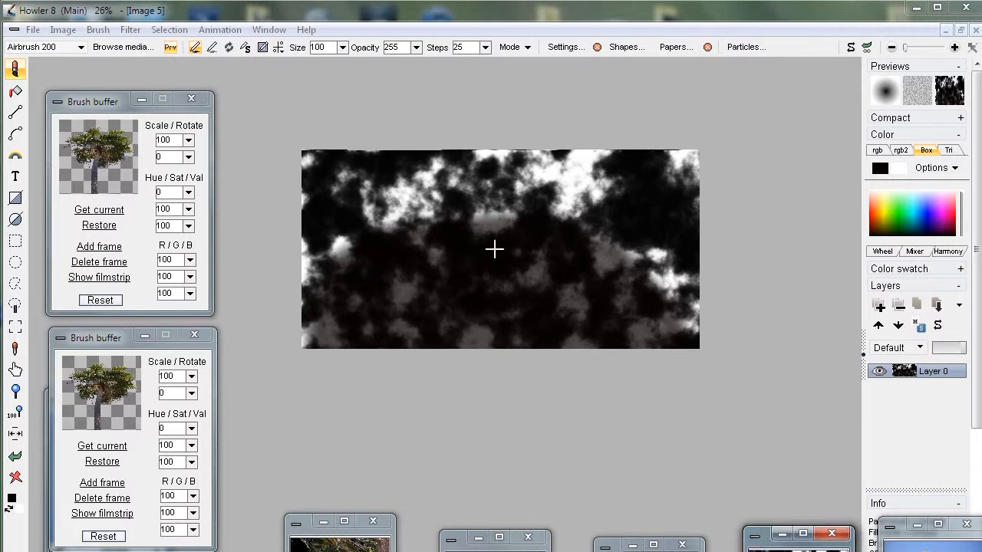
Load a different gradient file in the gradient sweep editor and select the red-orange gradient at index 7
scroll(548, 222, "up", 2)
left_click_drag(531, 306, 511, 268)
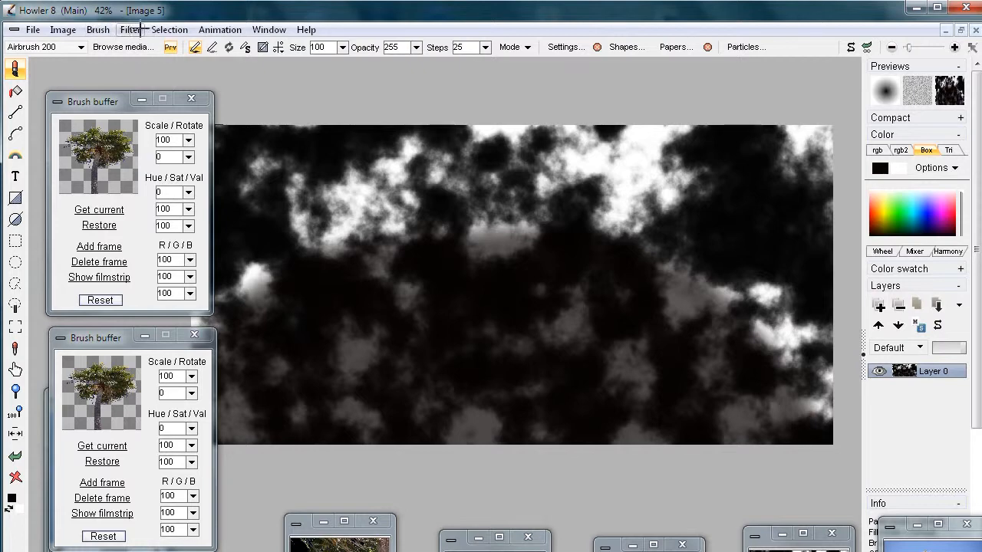
left_click(267, 29)
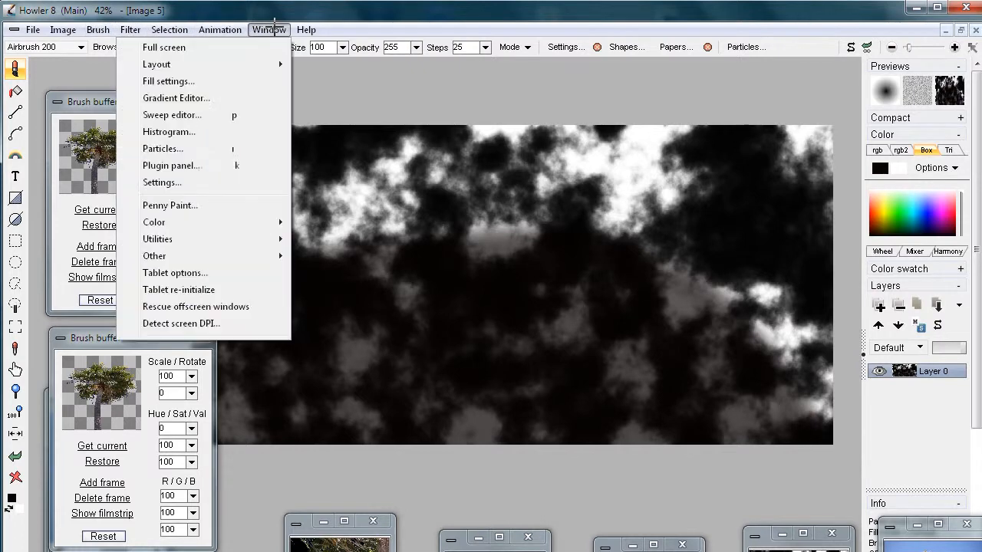
left_click(183, 115)
left_click_drag(431, 373, 445, 374)
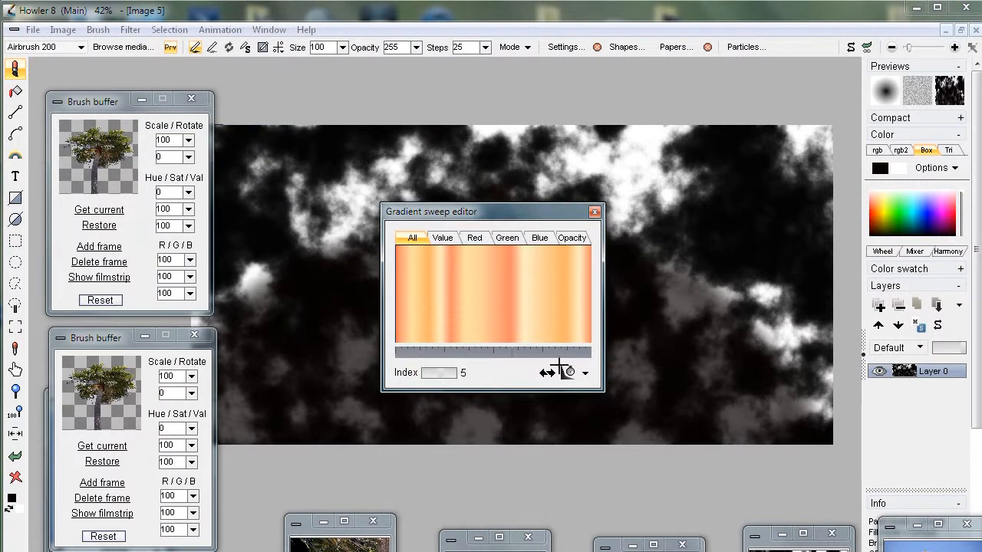
left_click(585, 374)
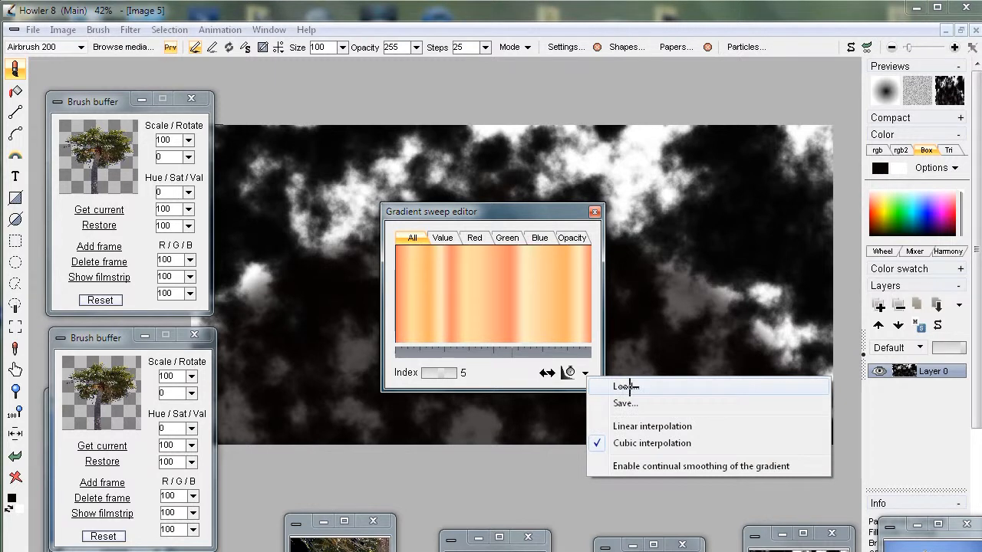
left_click(629, 386)
double_click(402, 315)
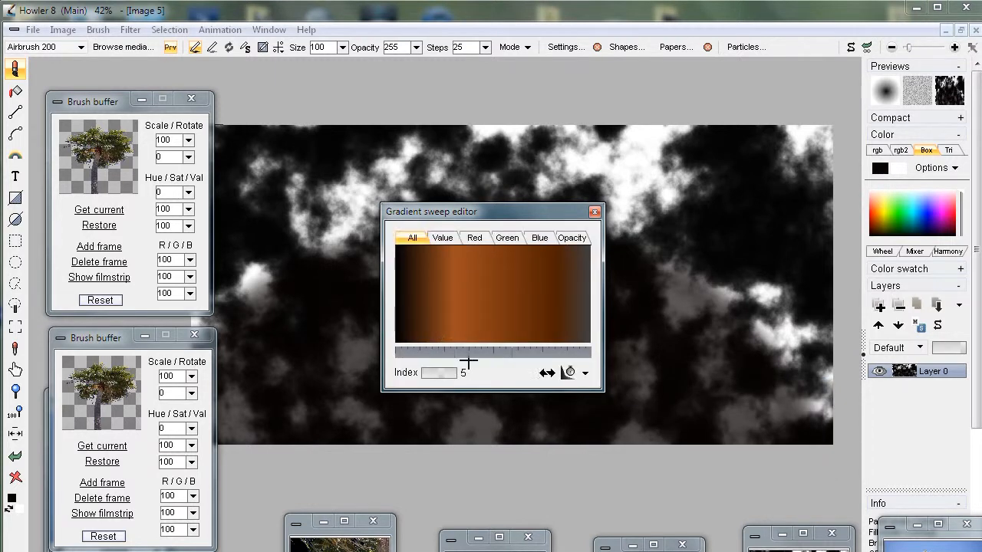
mouse_move(465, 365)
left_mouse_down()
mouse_move(438, 373)
mouse_move(454, 372)
left_mouse_up()
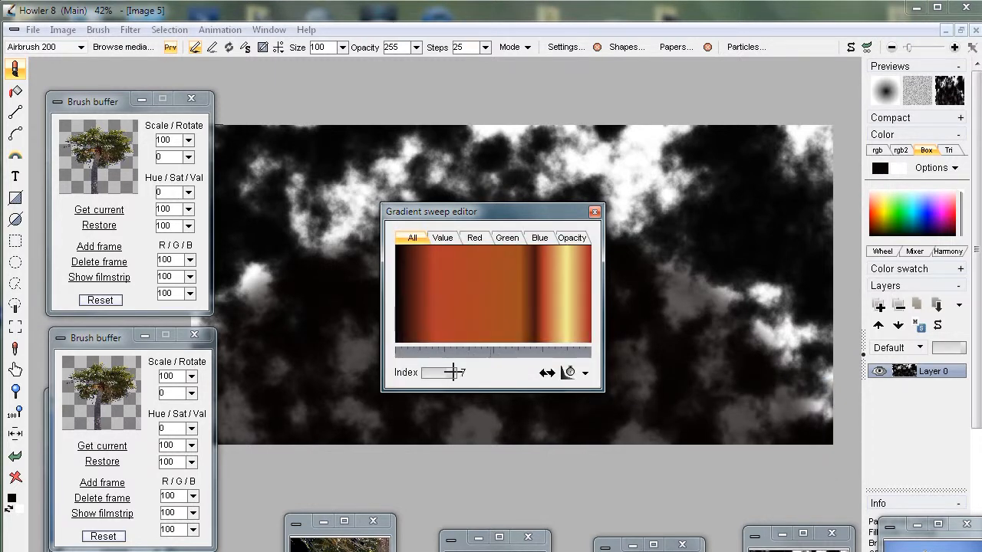
left_click_drag(557, 207, 489, 385)
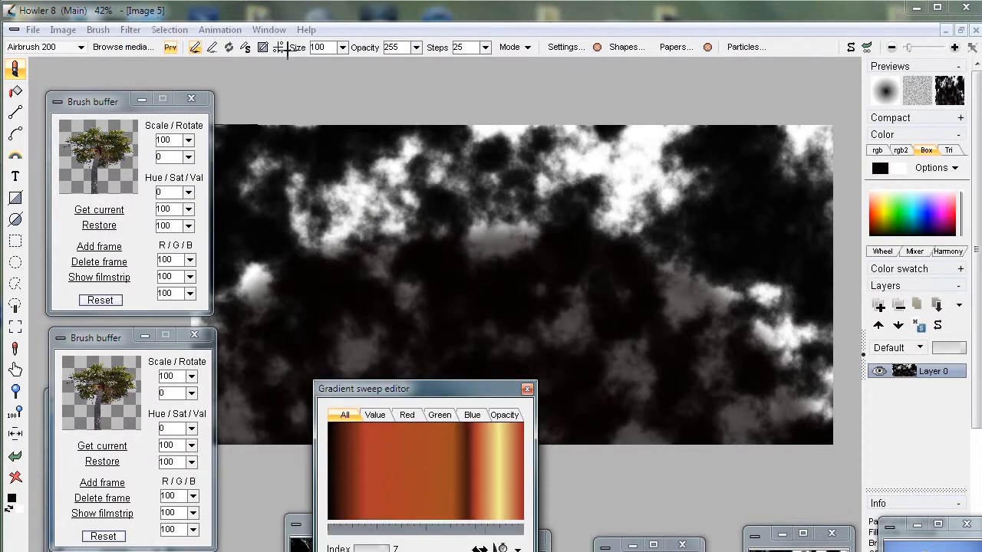
Map the noise image's colours to the current gradient
left_click(122, 29)
mouse_move(99, 88)
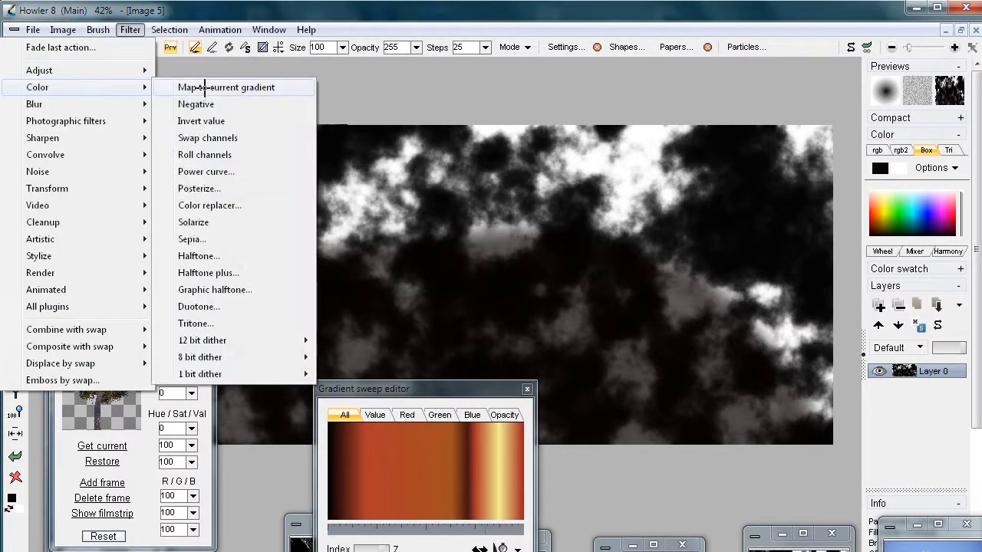
left_click(244, 89)
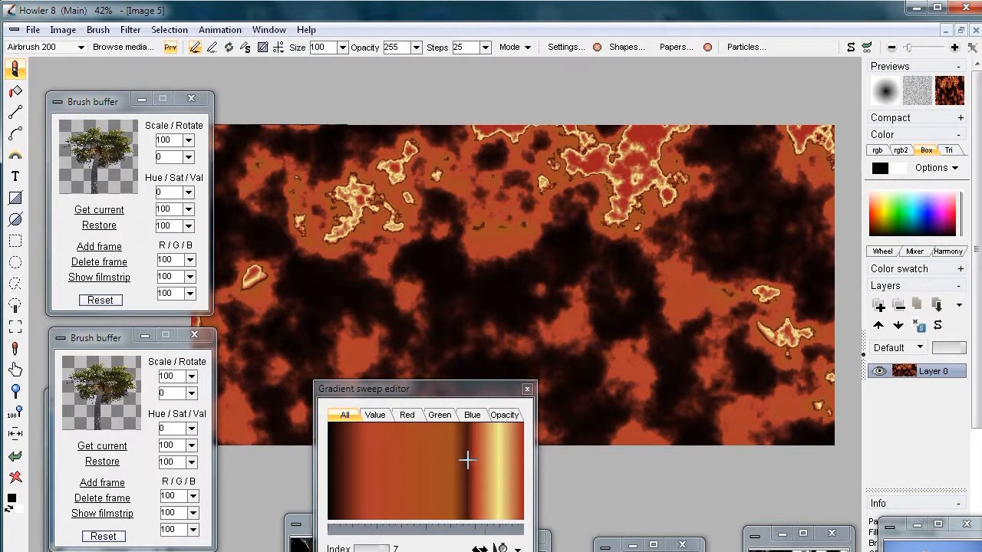
Store a copy of the gradient-mapped image and copy it to the swap image
left_click(76, 29)
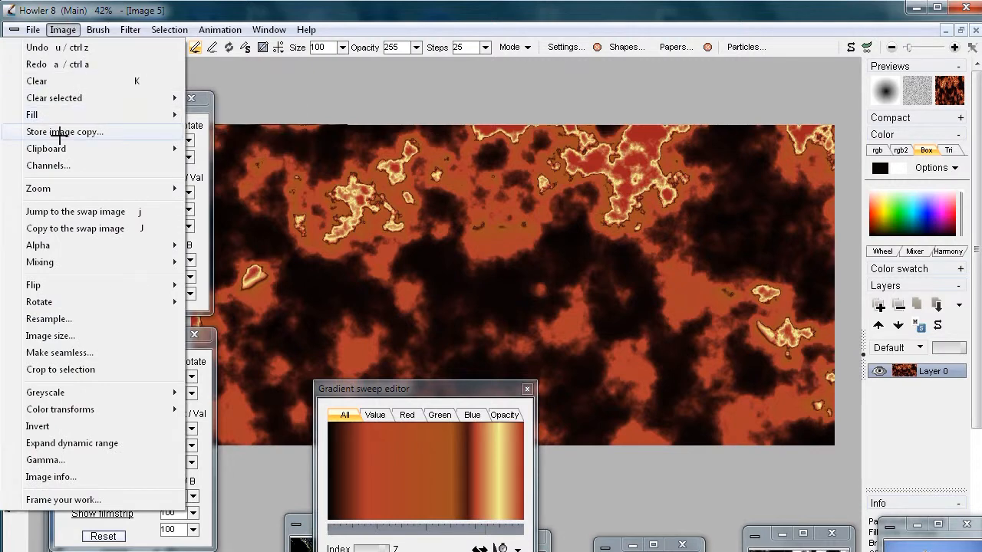
left_click(65, 132)
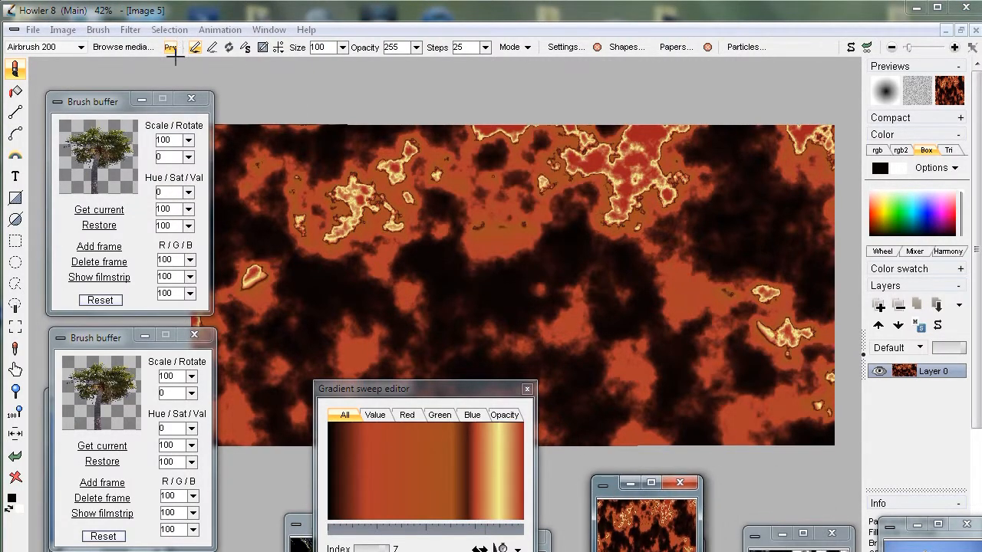
left_click(61, 30)
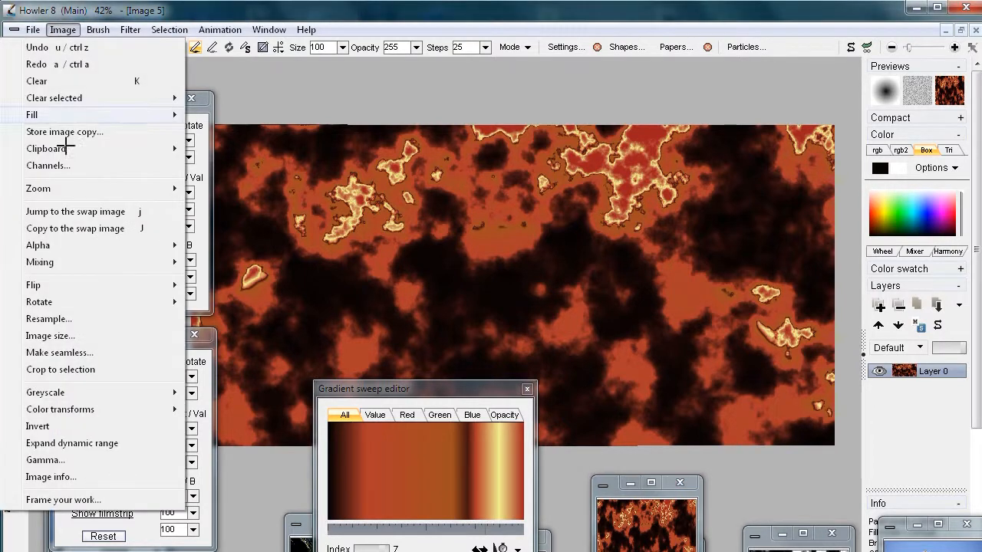
left_click(149, 228)
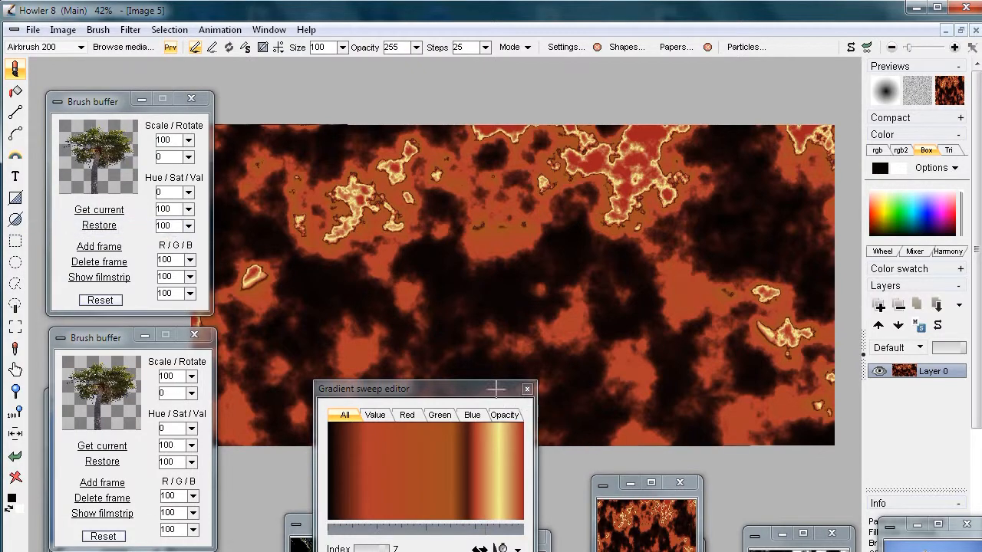
Move the gradient sweep editor aside and bring the stored black-and-white noise image back onto the canvas
left_click_drag(479, 389, 328, 546)
left_click(378, 546)
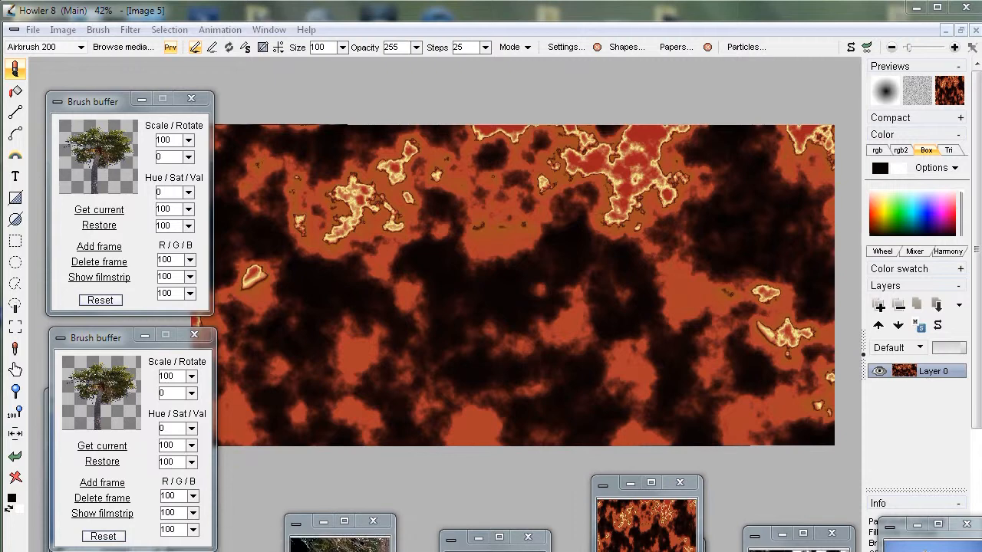
left_click(766, 530)
left_click_drag(766, 531, 686, 333)
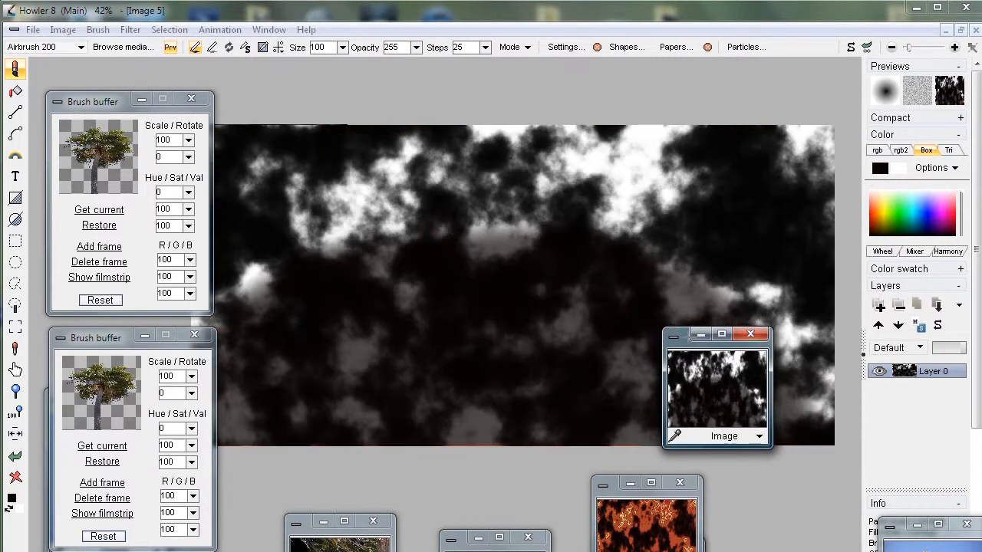
left_click_drag(683, 338, 754, 502)
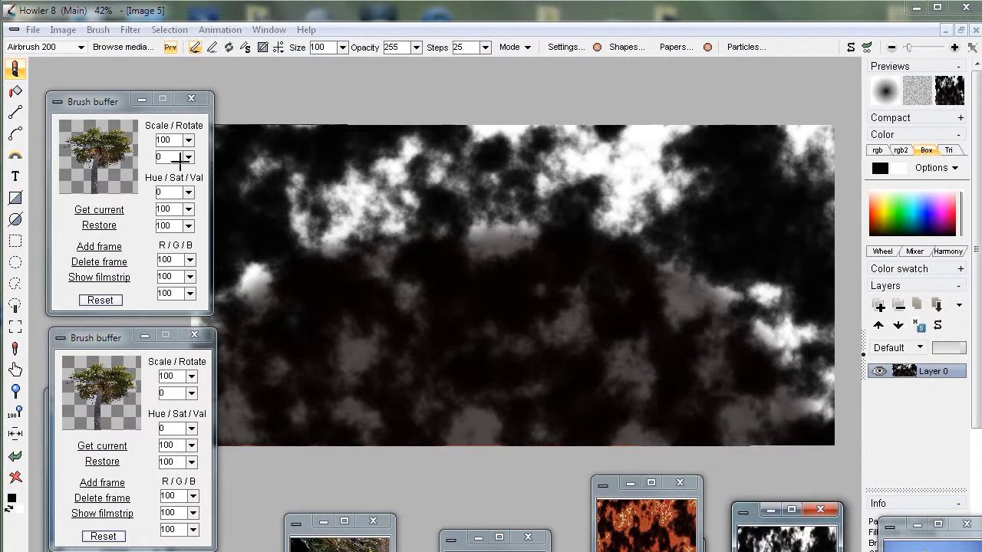
Open the 3D Designer transform filter on the noise image and raise the terrain amplitude slightly
left_click(135, 30)
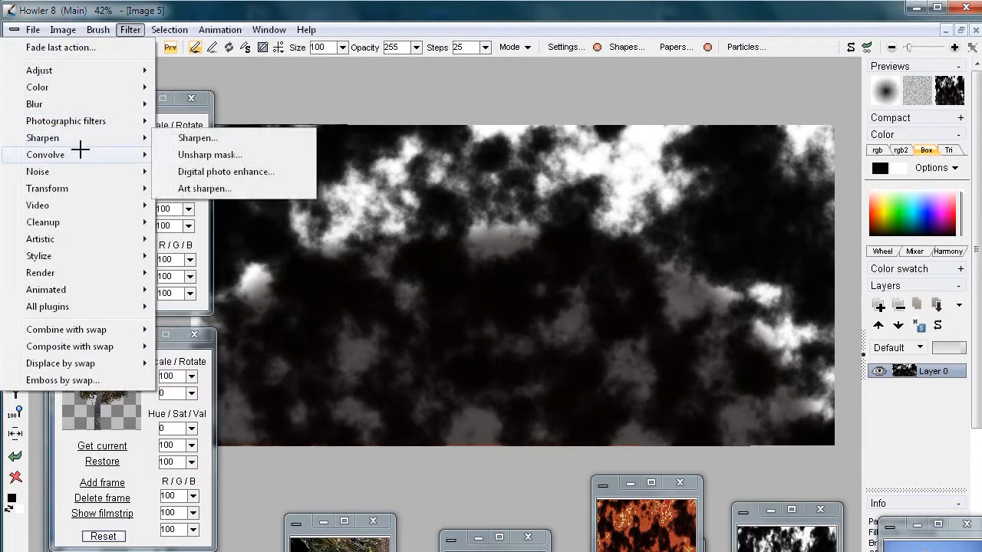
mouse_move(77, 189)
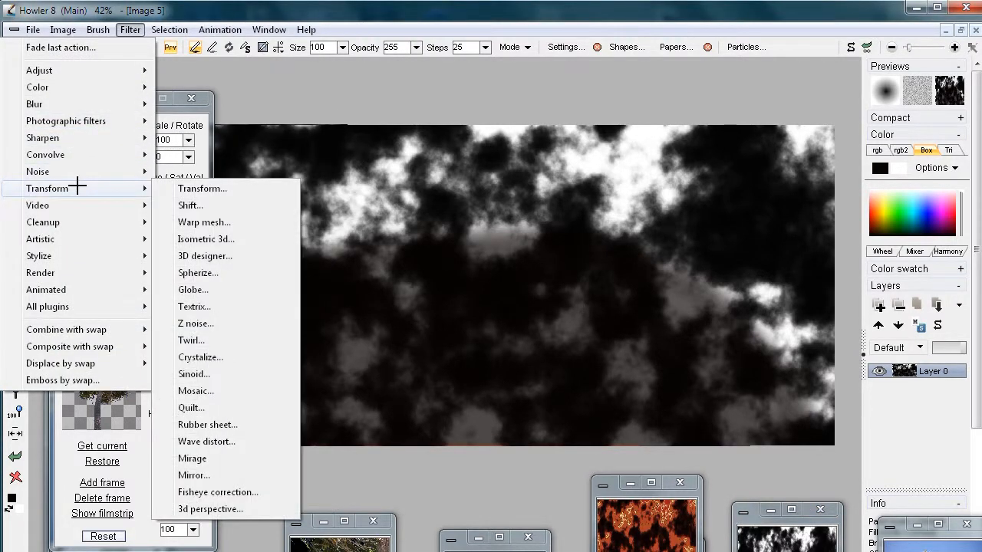
left_click(232, 257)
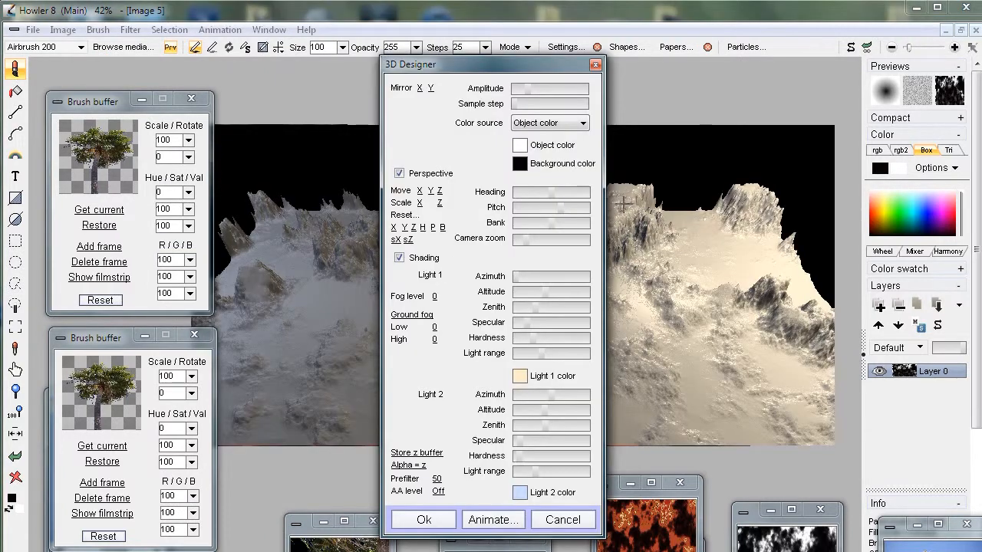
mouse_move(482, 65)
left_mouse_down()
mouse_move(130, 106)
mouse_move(153, 106)
left_mouse_up()
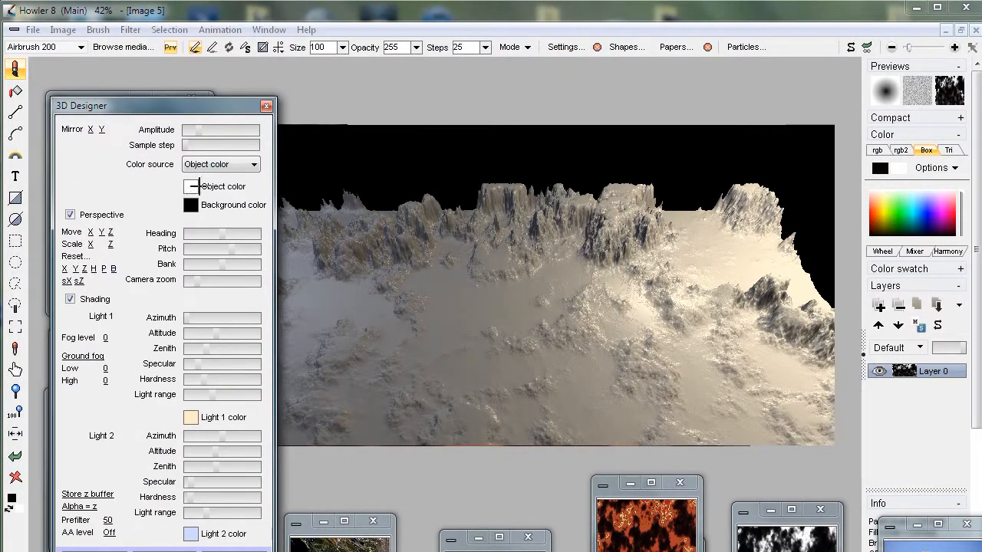
mouse_move(211, 129)
left_mouse_down()
mouse_move(227, 127)
mouse_move(207, 129)
left_mouse_up()
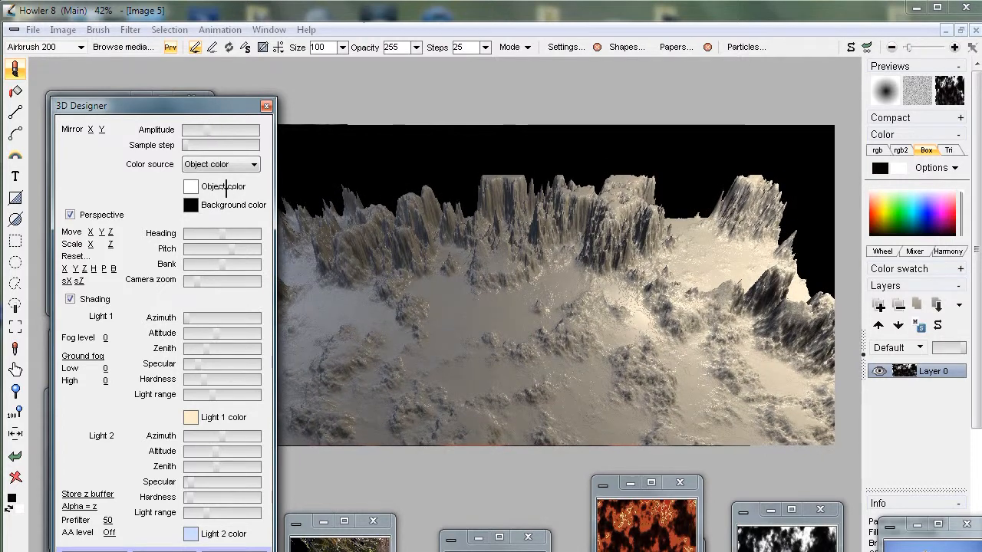
Take the terrain's colour source from the swap image, adjust the heading slightly and reduce the camera zoom to its minimum
left_click(227, 163)
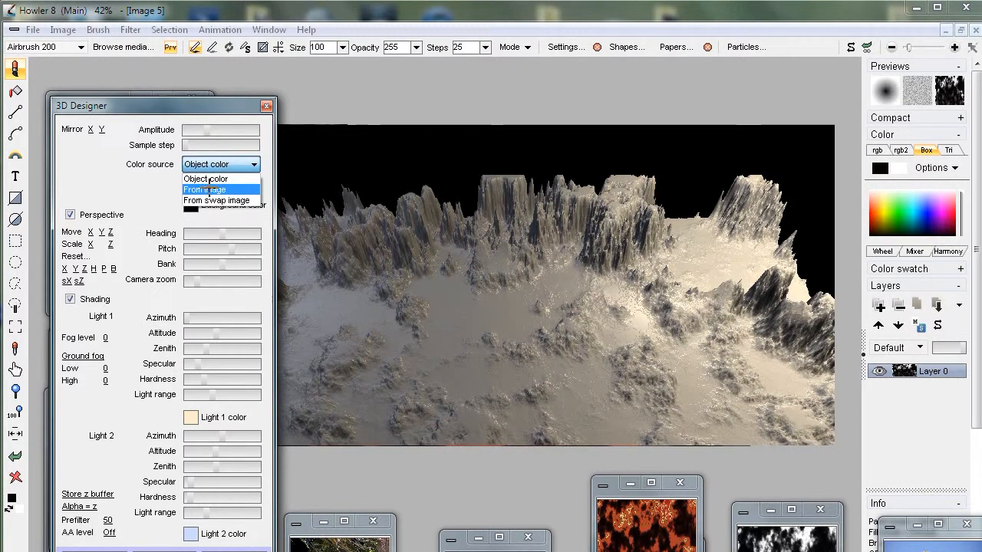
left_click(209, 189)
left_click(254, 158)
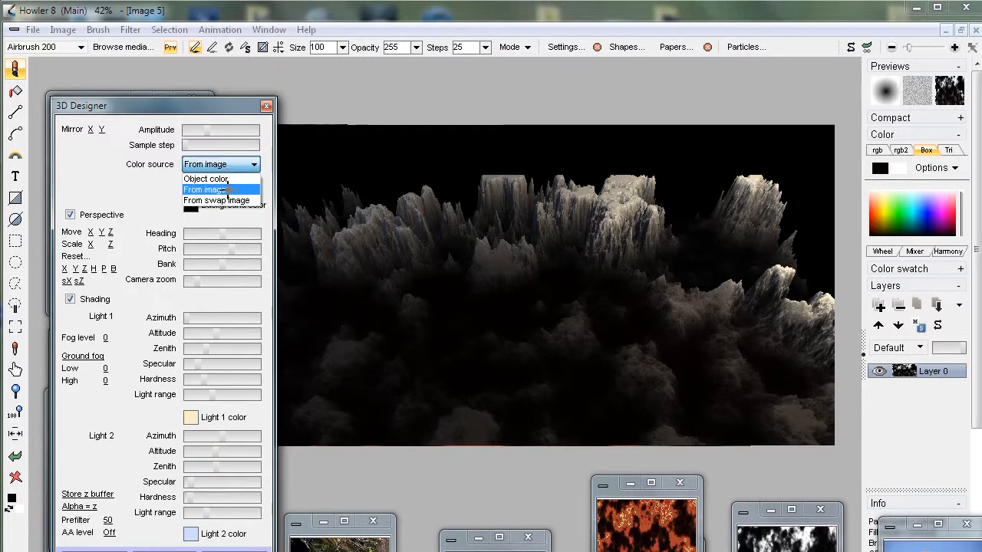
left_click(220, 200)
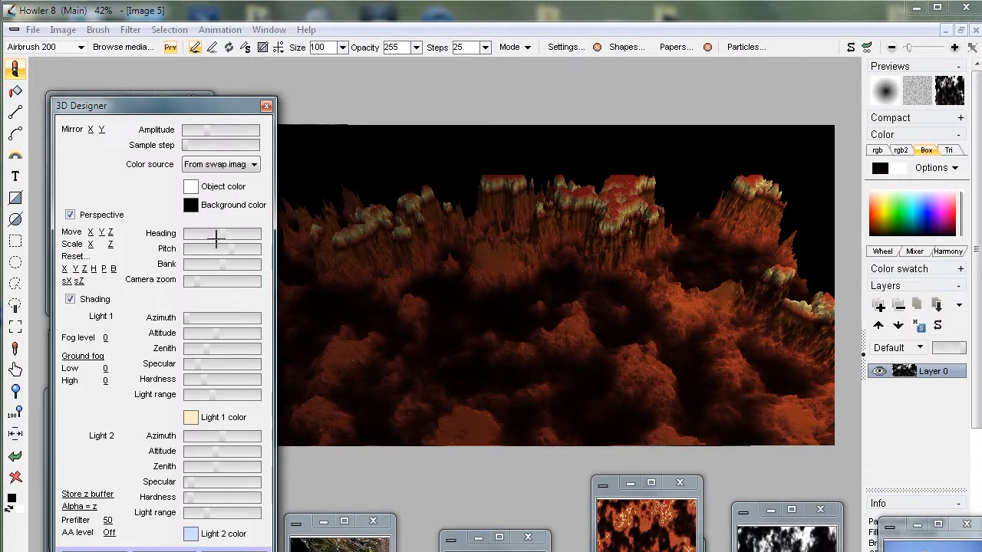
mouse_move(223, 237)
left_mouse_down()
mouse_move(236, 230)
mouse_move(222, 231)
left_mouse_up()
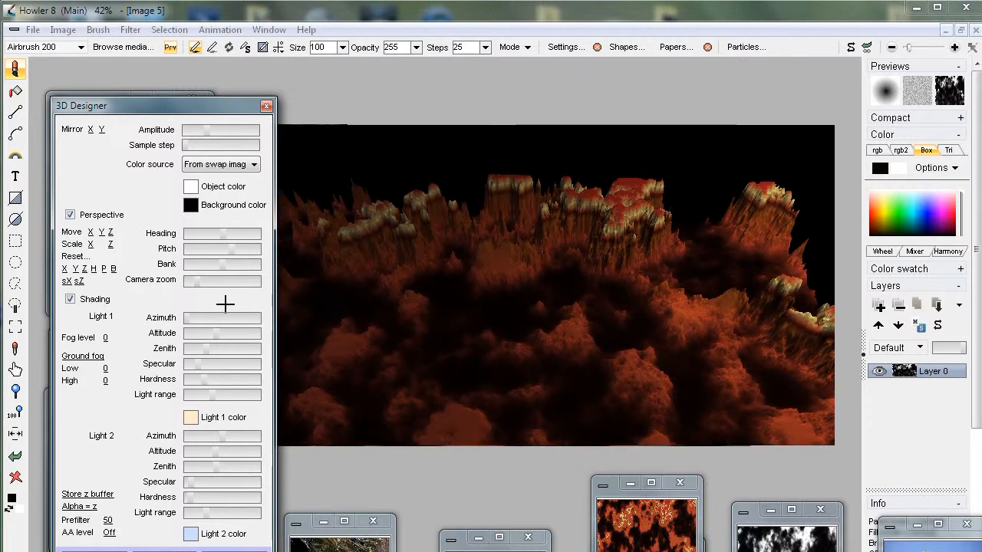
left_click_drag(191, 281, 184, 284)
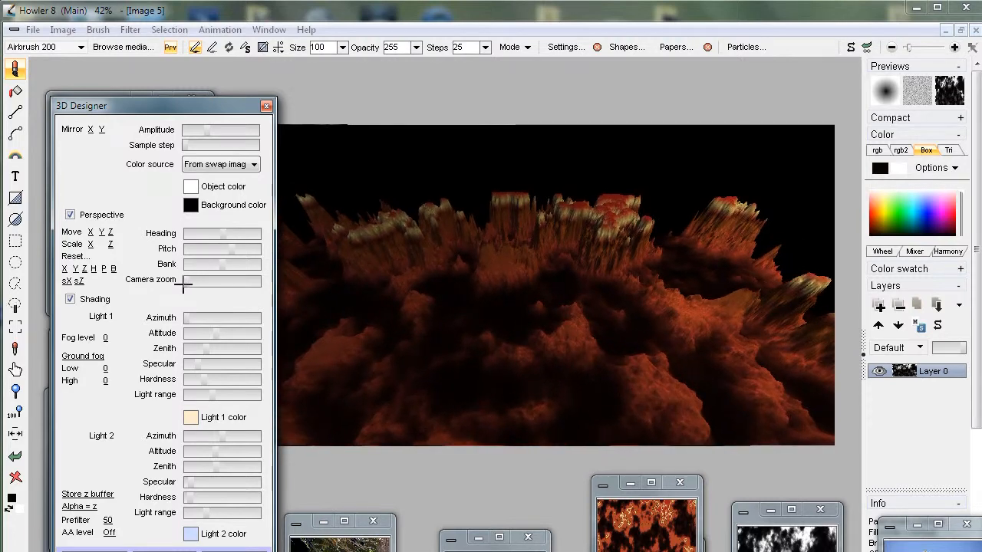
Increase the azimuth of Light 1 and Light 2, and raise the light range of Light 2
mouse_move(203, 318)
left_mouse_down()
mouse_move(236, 317)
mouse_move(217, 314)
left_mouse_up()
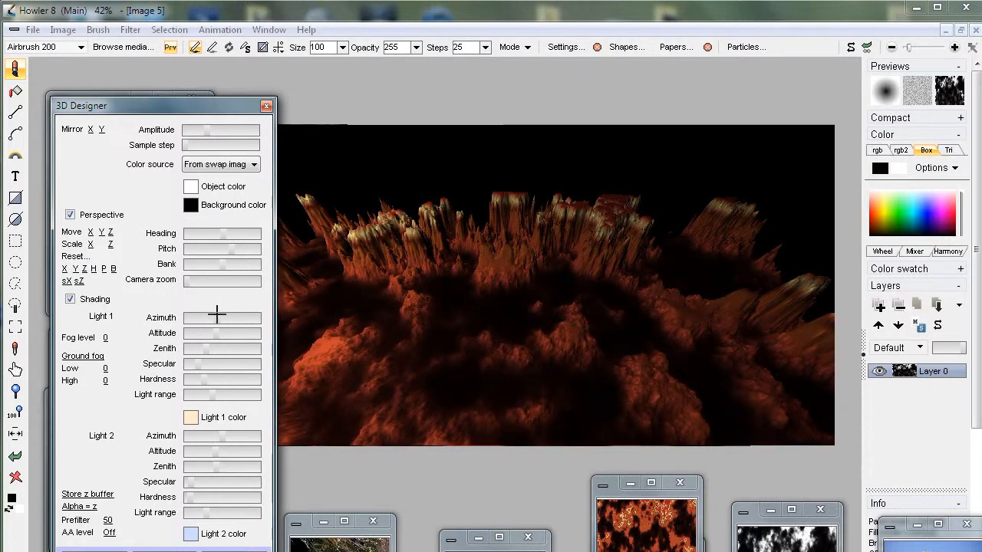
mouse_move(228, 444)
left_mouse_down()
mouse_move(265, 435)
mouse_move(243, 434)
left_mouse_up()
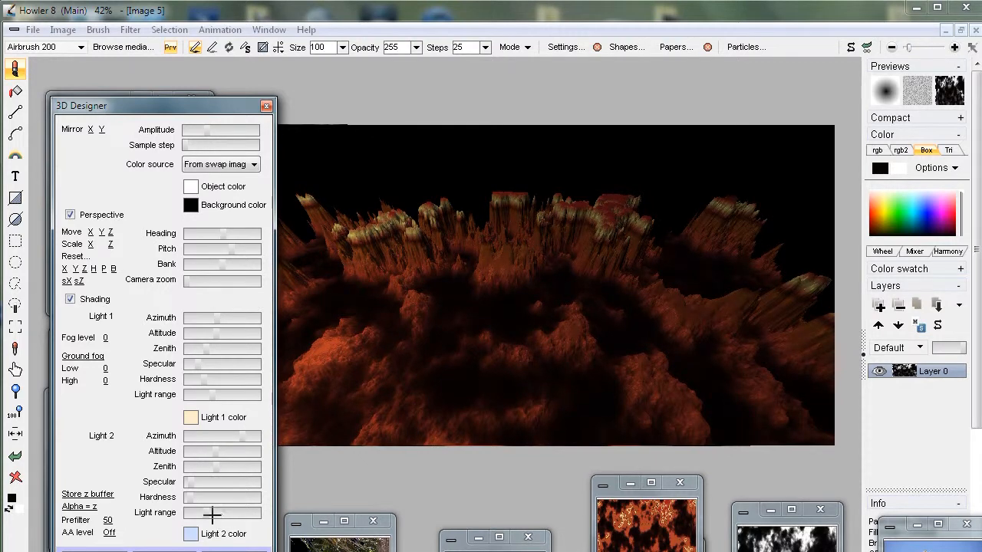
left_click_drag(212, 515, 228, 511)
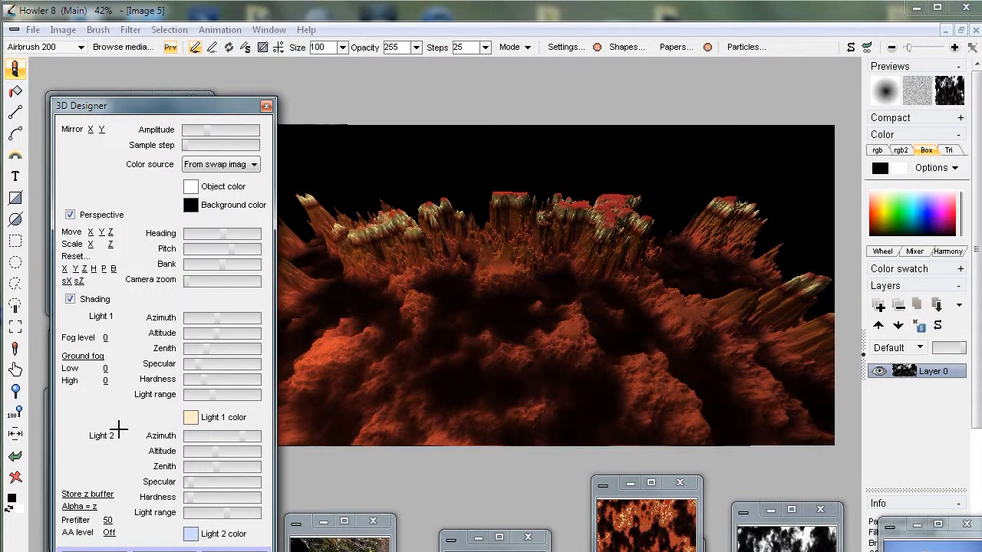
Lower the terrain's pitch to a near-horizon view, reduce its amplitude, and apply the 3D Designer render
left_click_drag(240, 248, 223, 246)
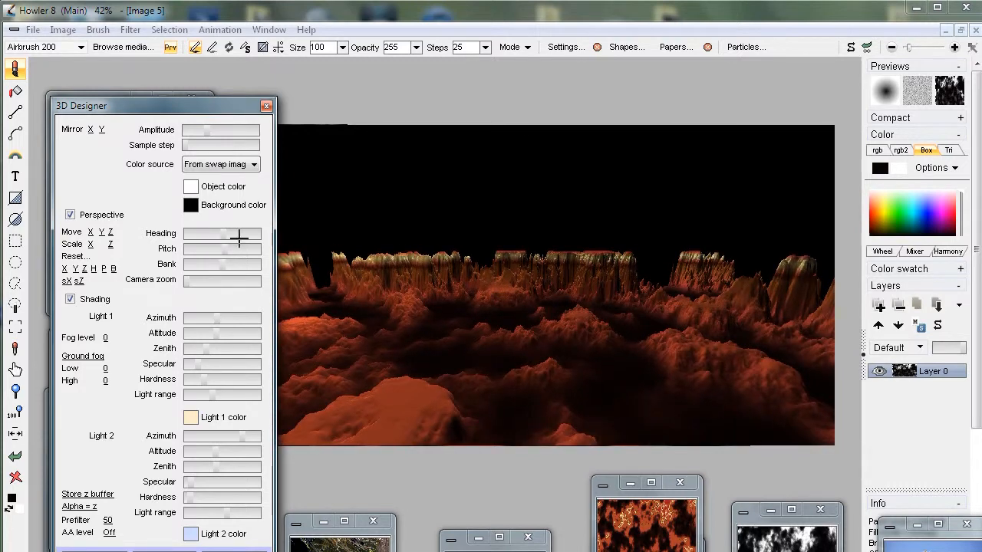
left_click_drag(222, 258, 225, 271)
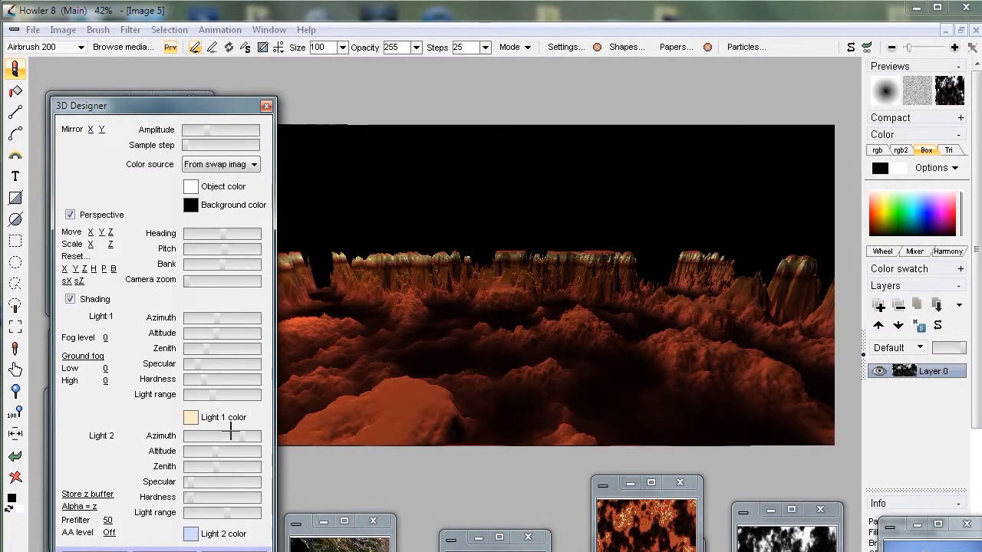
mouse_move(205, 131)
left_mouse_down()
mouse_move(191, 129)
mouse_move(226, 134)
mouse_move(198, 136)
left_mouse_up()
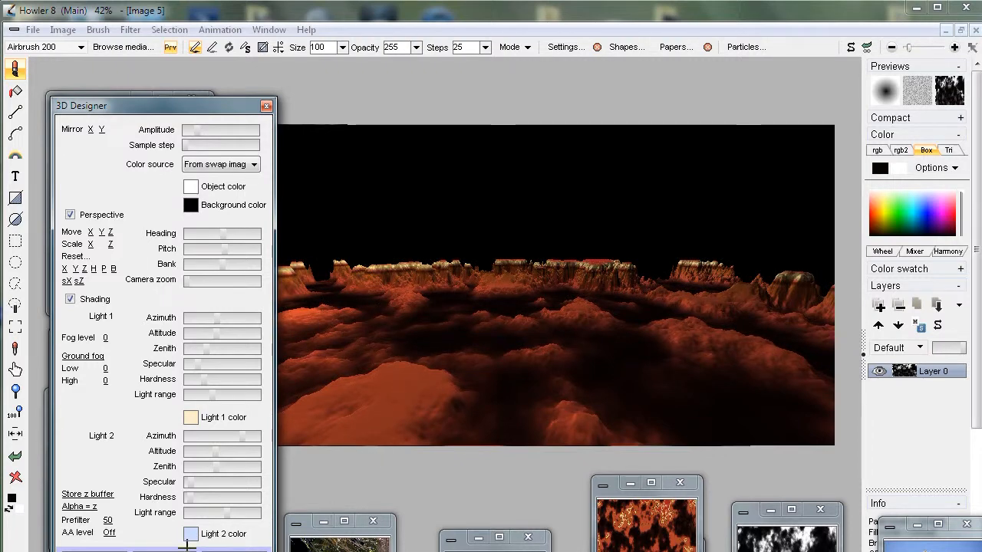
left_click(109, 550)
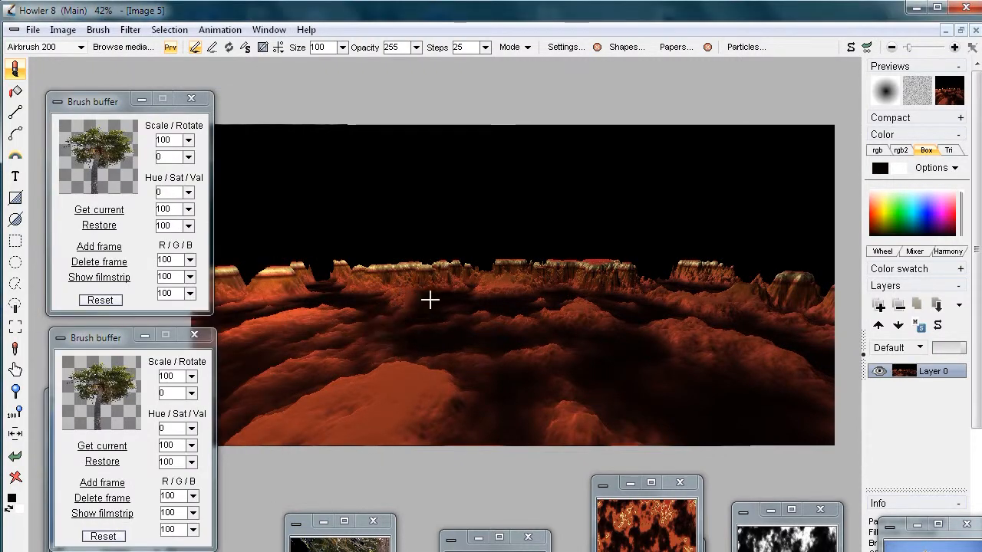
Store a copy of the rendered terrain image and move its thumbnail window out of the way
scroll(430, 300, "up", 5)
scroll(506, 300, "down", 2)
scroll(483, 238, "down", 1)
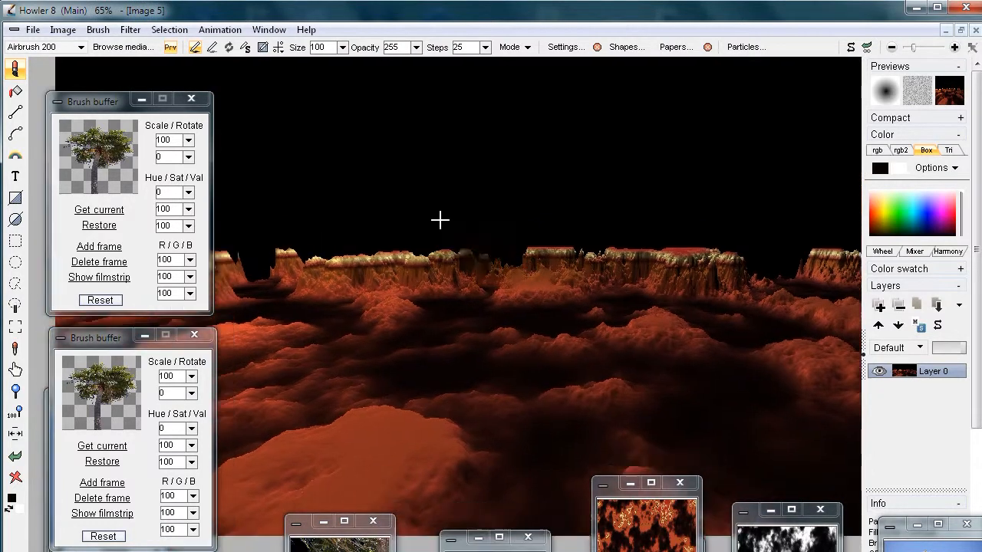
left_click(63, 29)
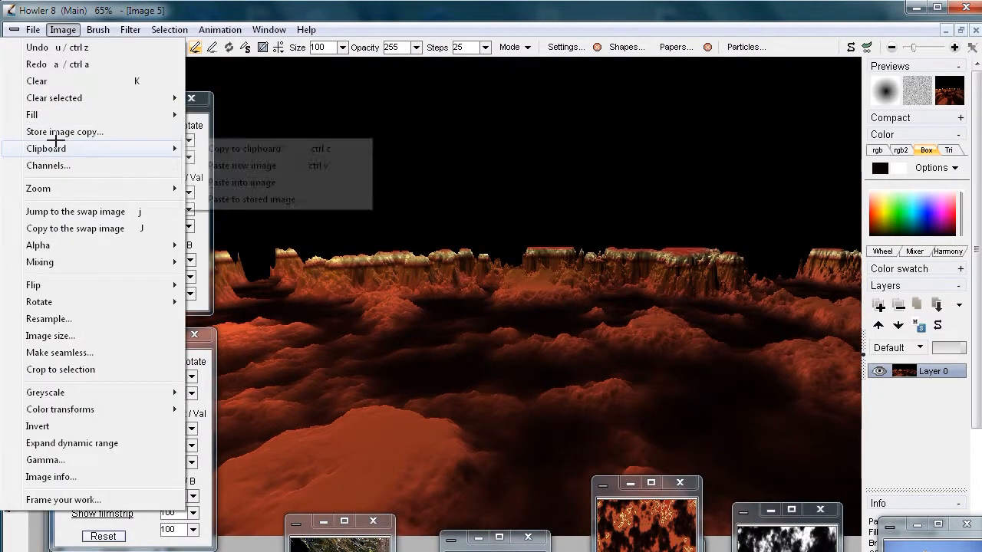
left_click(58, 128)
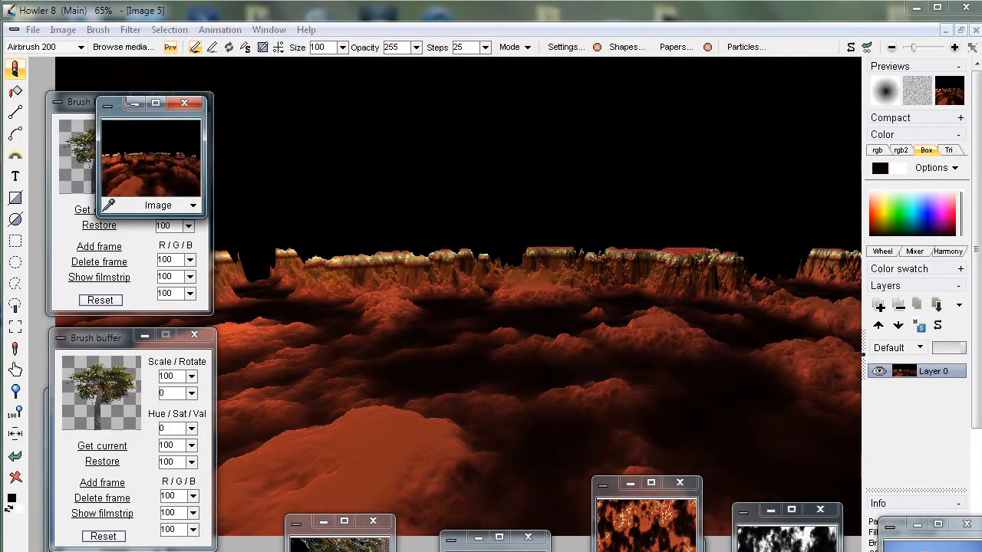
key("alt+space")
key("Escape")
left_click_drag(113, 117, 981, 430)
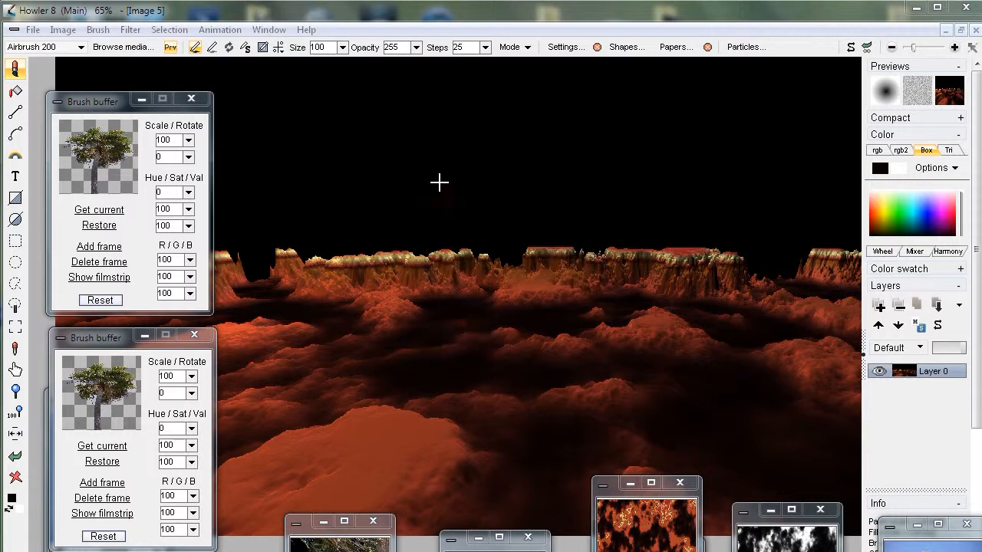
Select the black sky with the magic wand, turn off the wand's anti-aliasing, and show marching ants around the selection
scroll(544, 175, "down", 3)
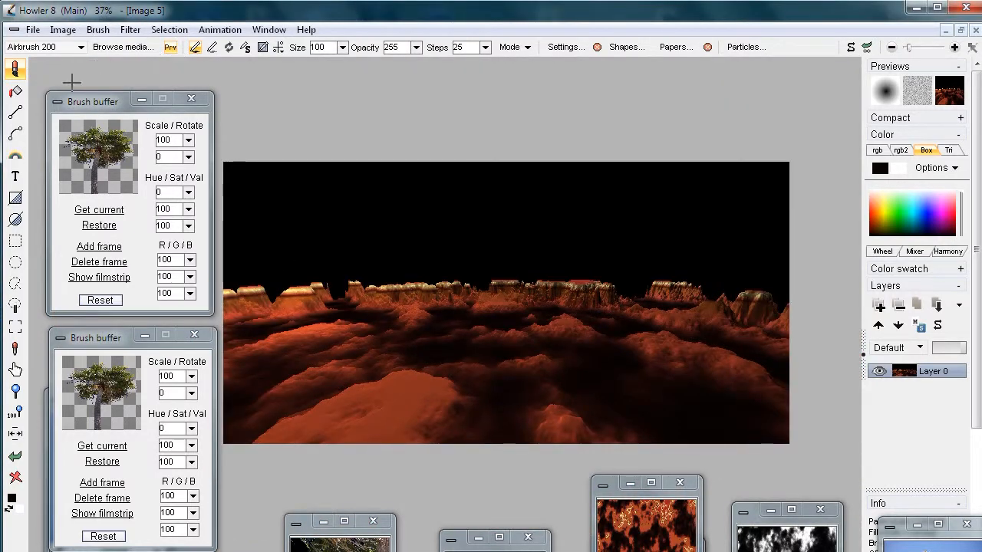
left_click(15, 305)
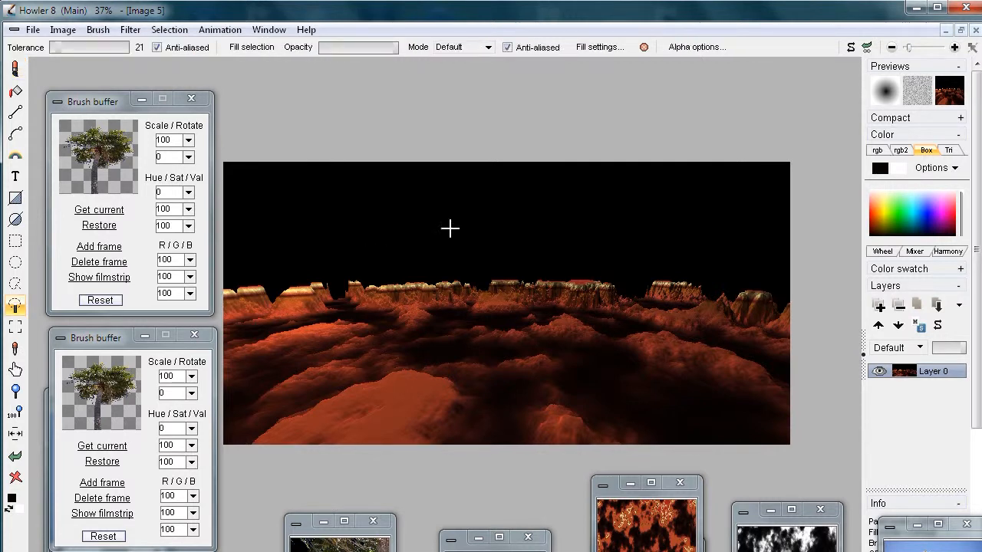
left_click(523, 215)
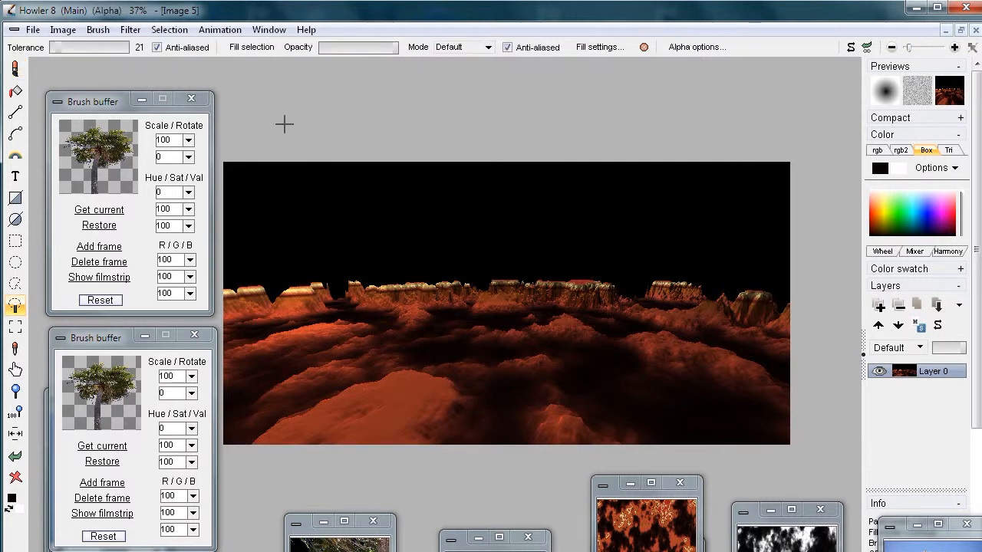
left_click(157, 47)
left_click(169, 29)
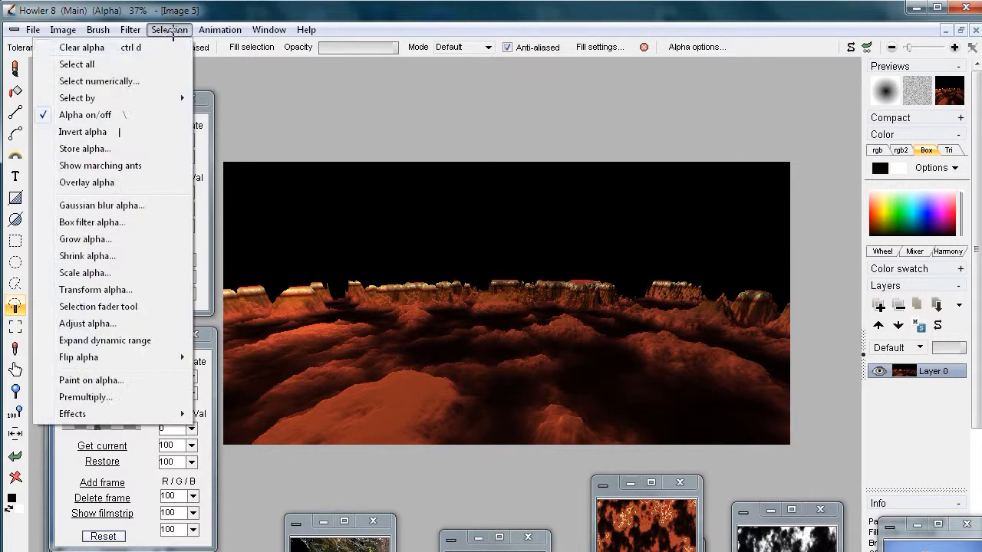
left_click(100, 165)
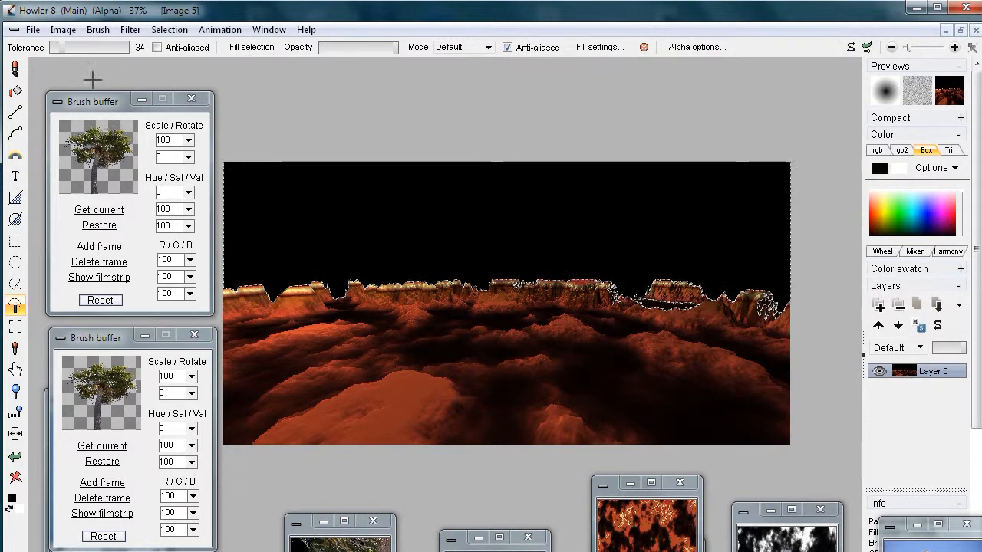
Reselect the black sky with the wand tolerance set to 0 and anti-aliasing turned on
left_click_drag(60, 47, 51, 46)
left_click(157, 47)
left_click(528, 245)
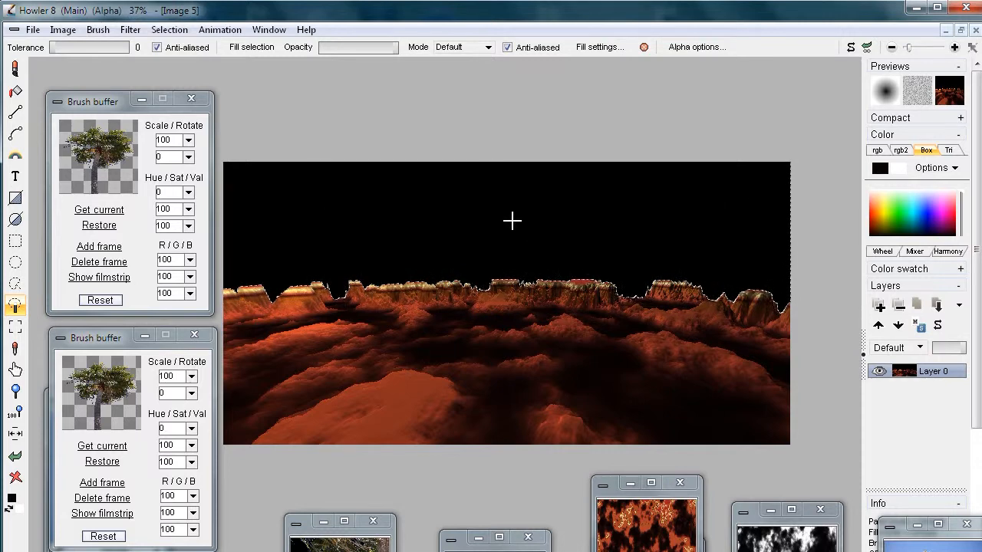
Render a Sky filter into the selection with zoom factor 139, scale 25 and gradient index 6, keeping the landscape in view
left_click(130, 30)
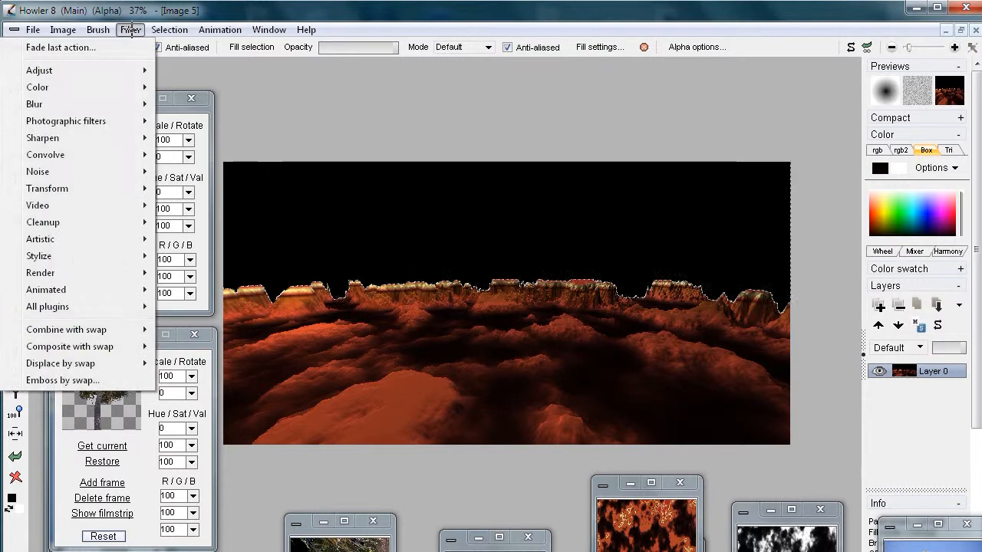
mouse_move(76, 301)
mouse_move(69, 272)
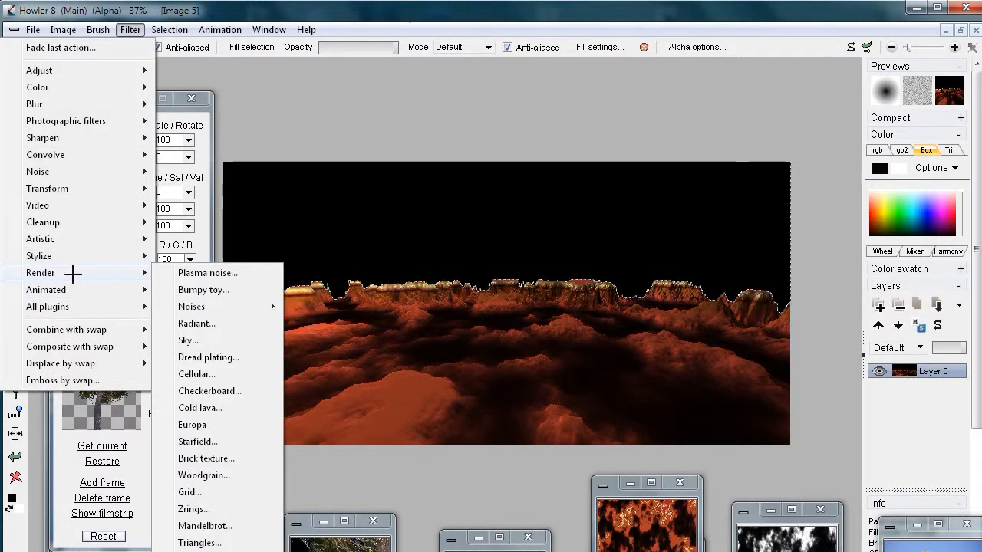
left_click(205, 338)
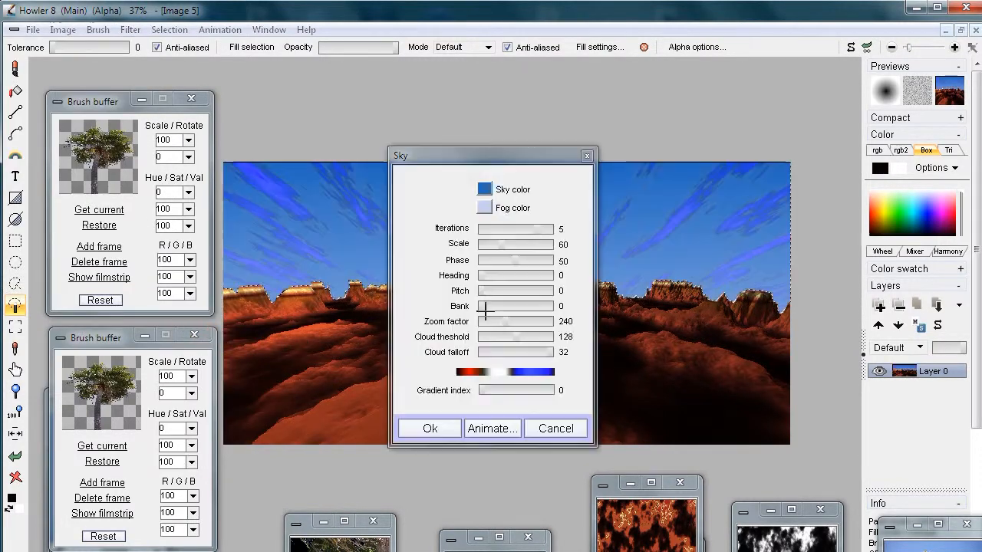
mouse_move(489, 162)
left_mouse_down()
mouse_move(157, 161)
mouse_move(107, 212)
left_mouse_up()
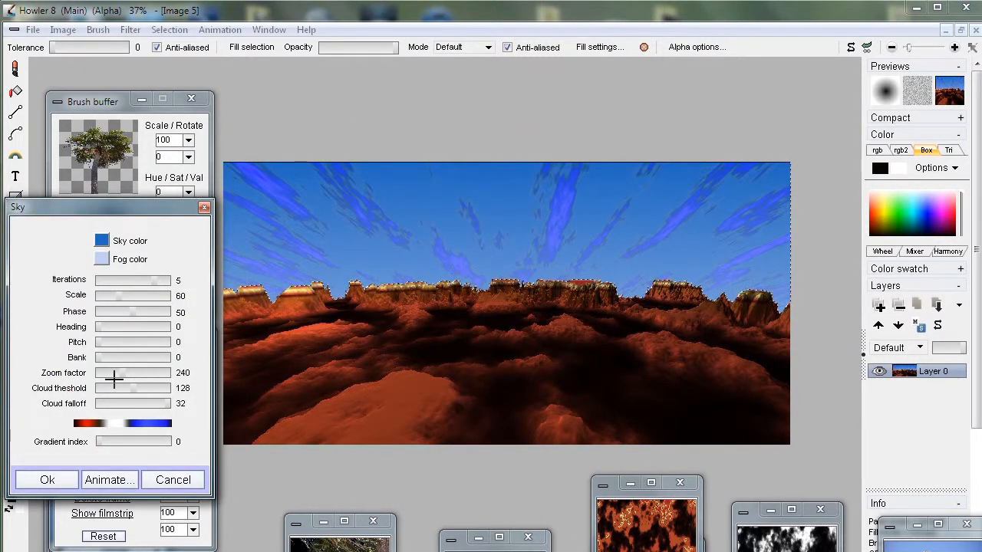
left_click_drag(117, 373, 105, 374)
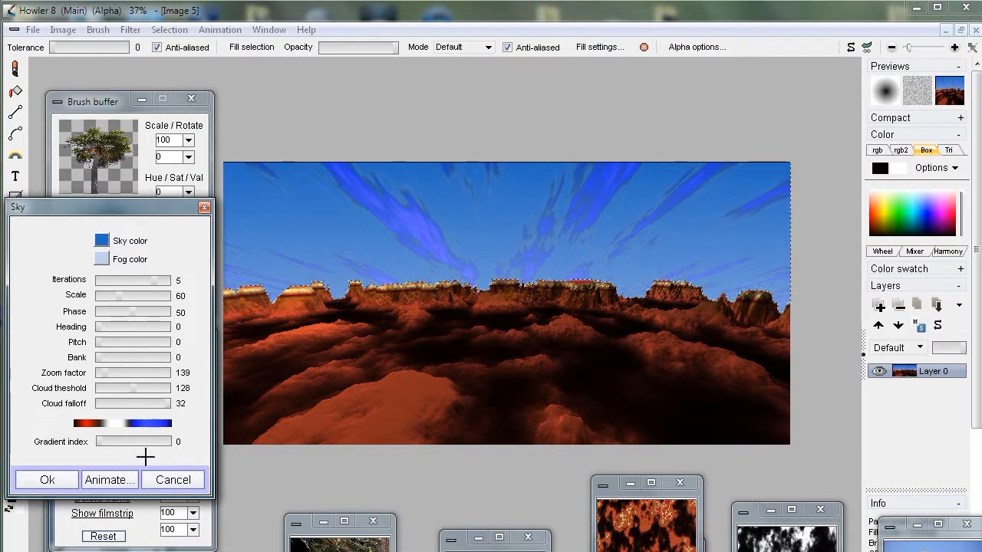
left_click_drag(119, 438, 151, 436)
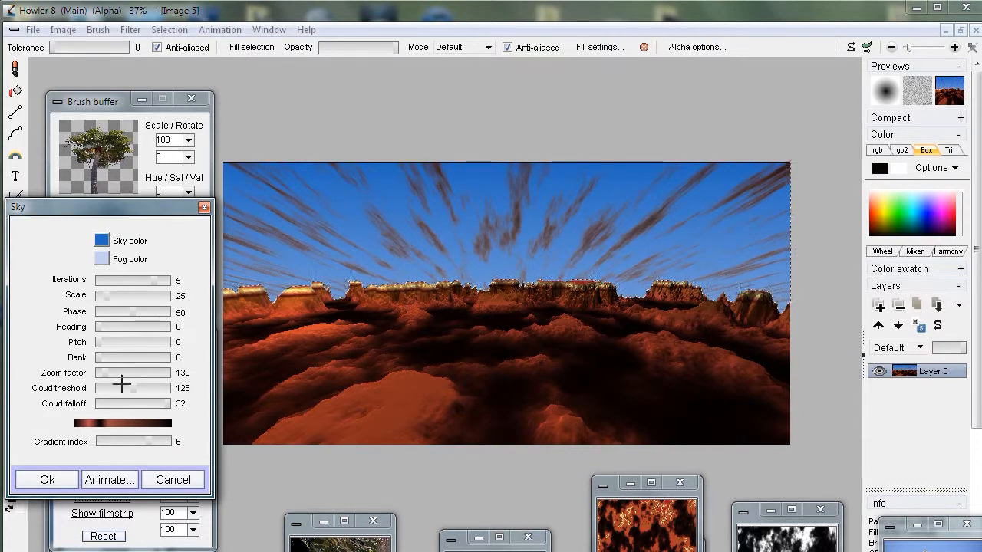
Set the sky's zoom factor to 170, cloud threshold to 86 and cloud falloff to 48, and apply the filter
left_click_drag(105, 373, 111, 373)
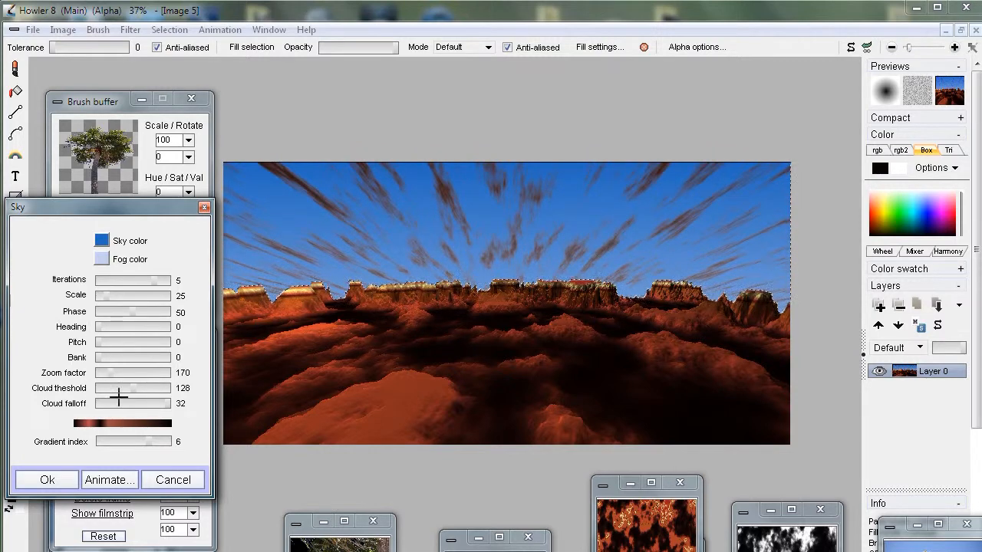
left_click(154, 386)
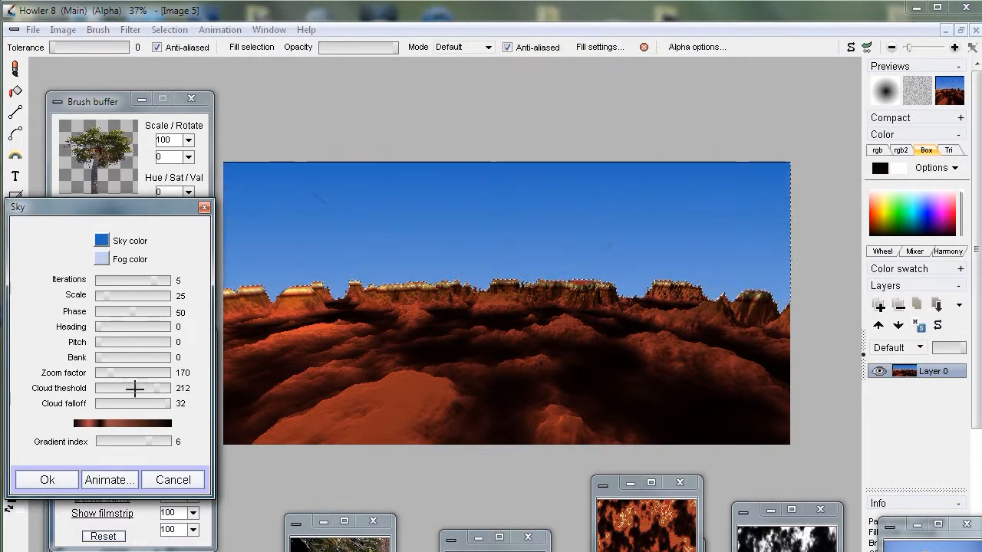
left_click(122, 389)
left_click(151, 401)
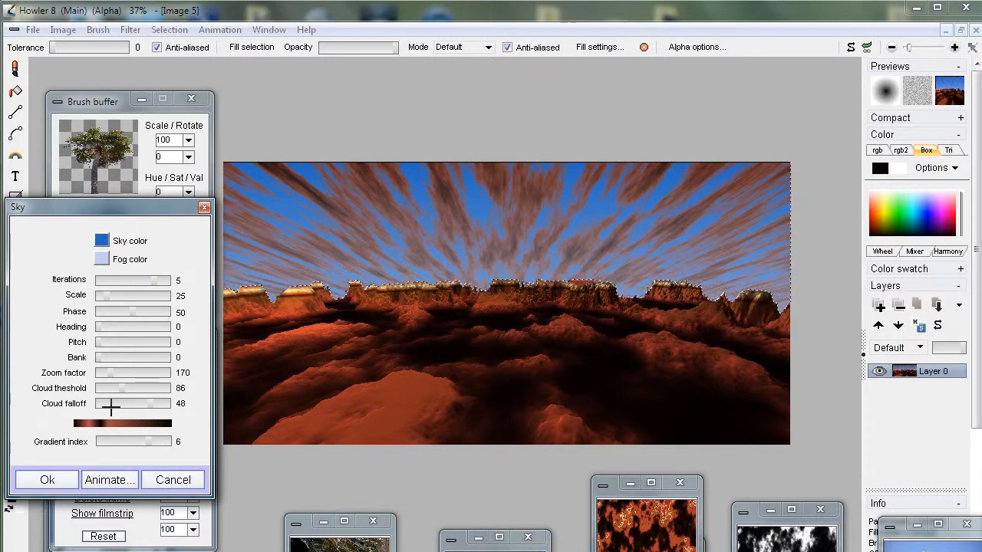
left_click(49, 480)
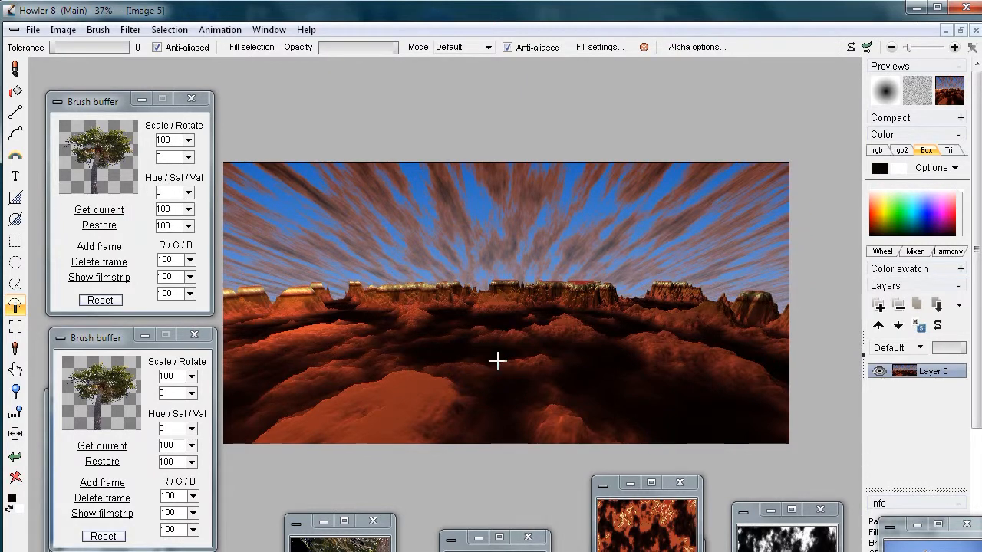
Load the palm tree from the brush buffer, scale it to 17, and stamp one palm on the right side of the landscape
scroll(635, 285, "up", 3)
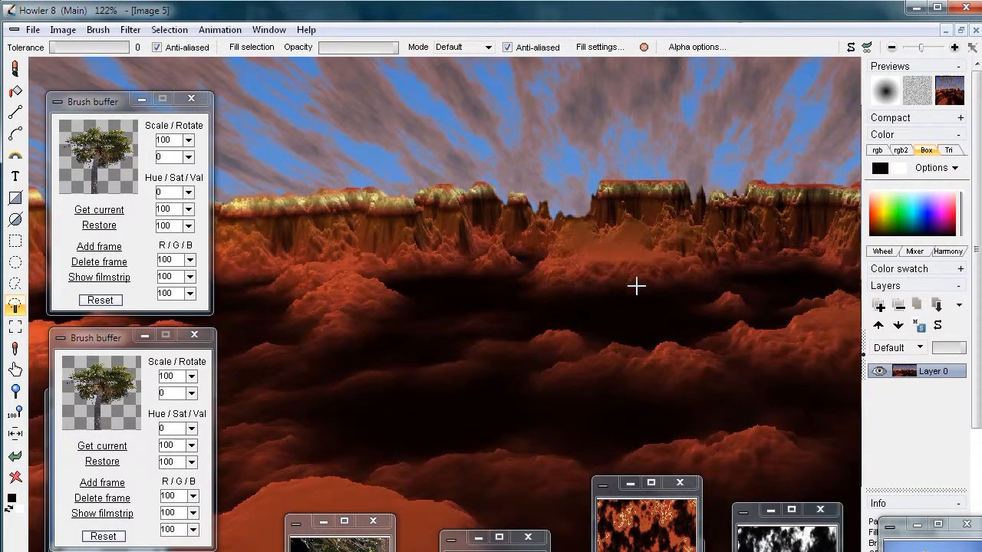
scroll(483, 286, "down", 2)
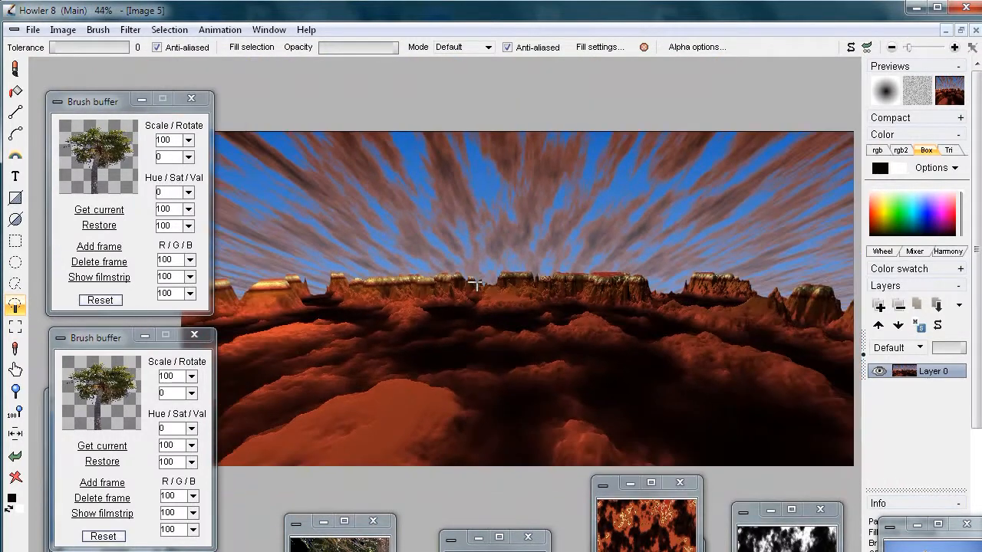
scroll(459, 246, "down", 1)
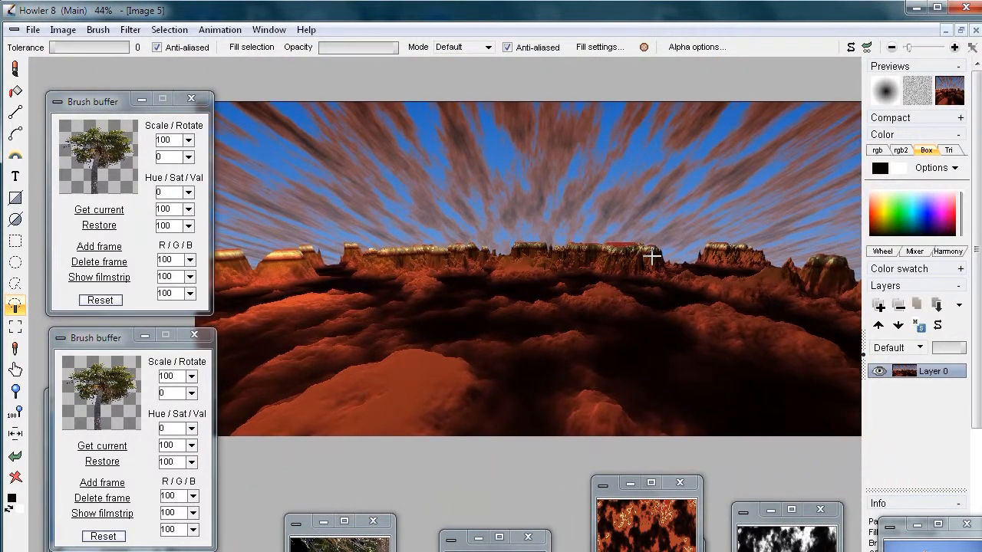
scroll(656, 256, "up", 1)
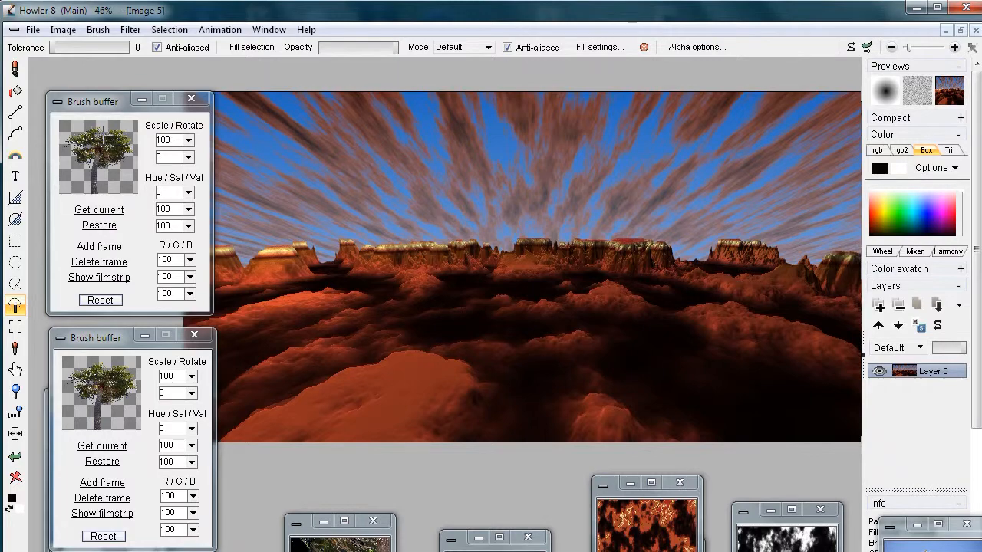
left_click(103, 152)
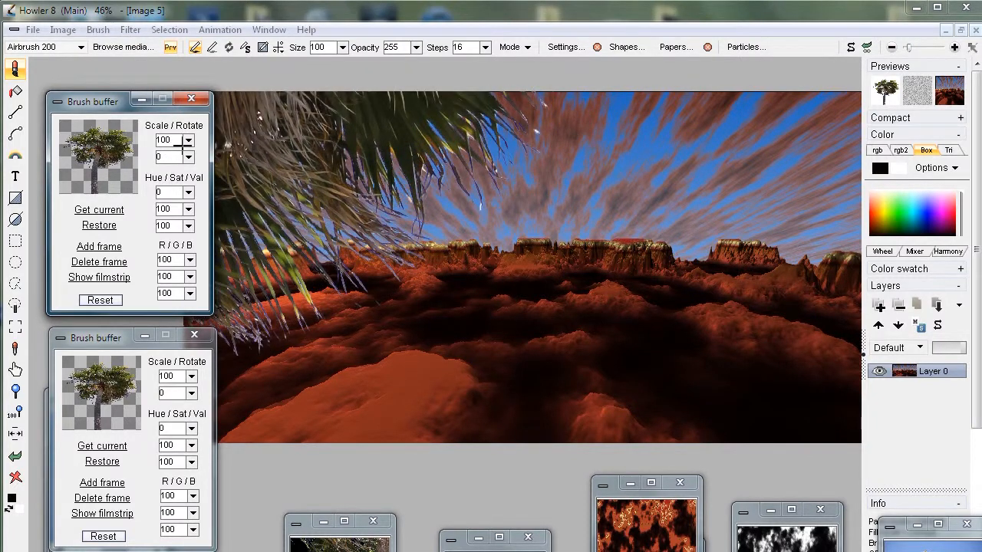
left_click(188, 140)
left_click_drag(130, 159, 115, 160)
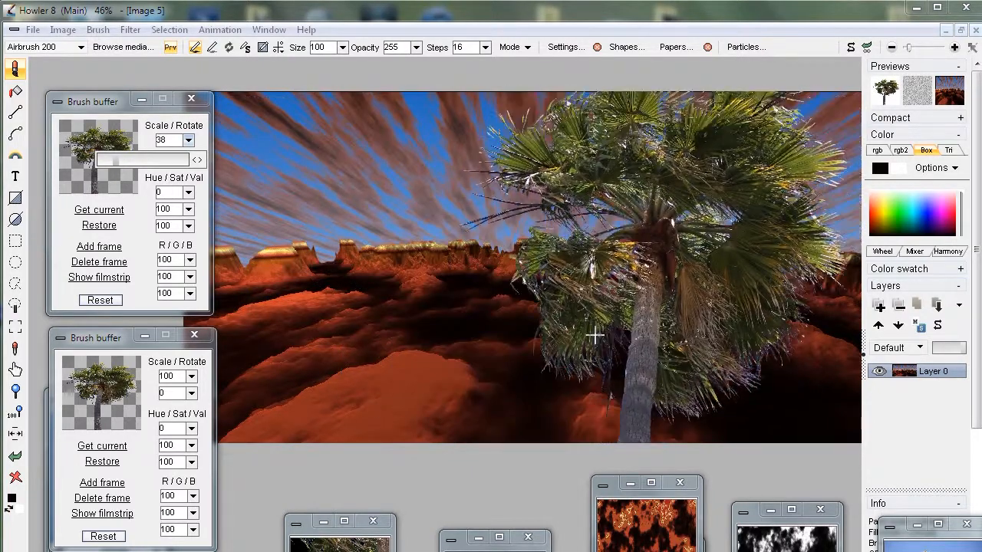
left_click_drag(105, 161, 100, 161)
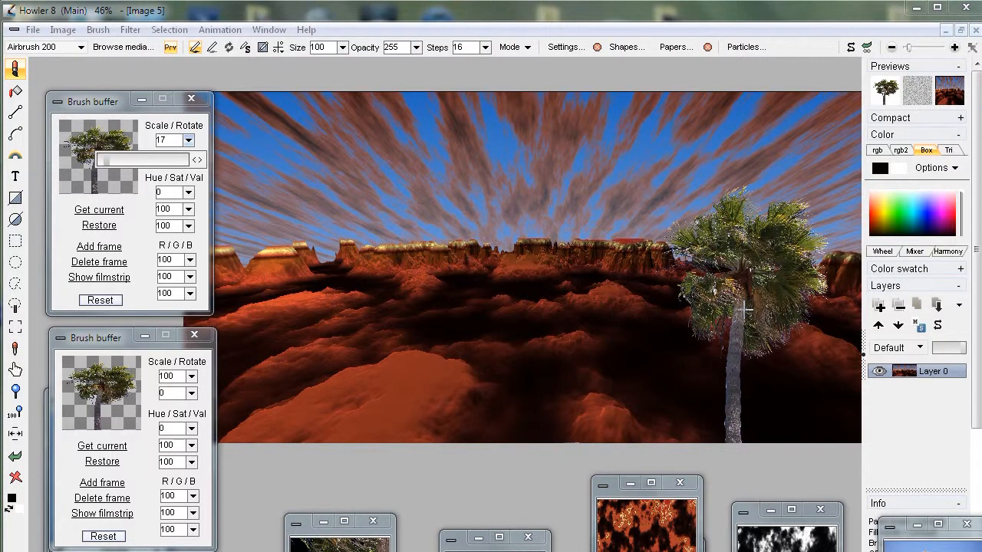
left_click(745, 304)
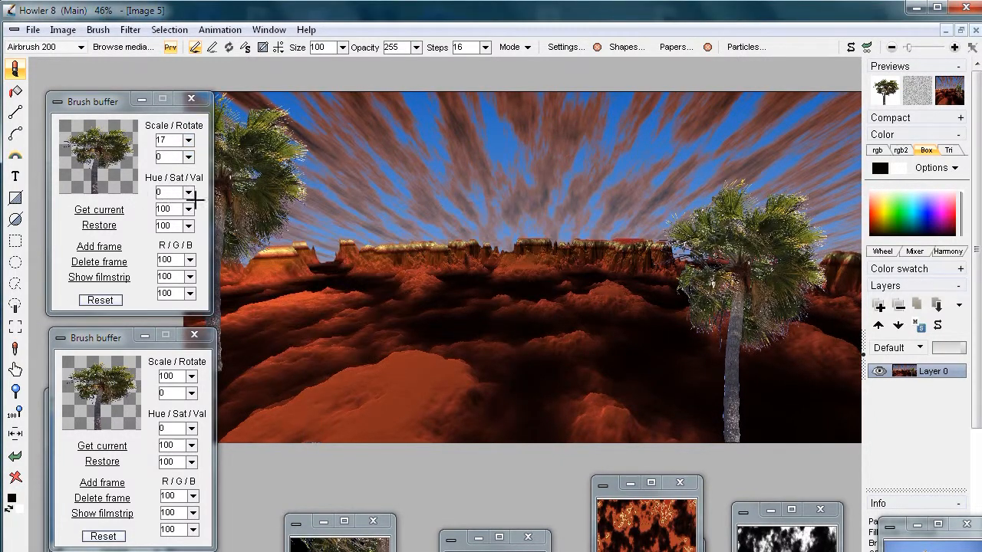
Set the palm brush's scale to 38 and its saturation to 120
left_click(188, 139)
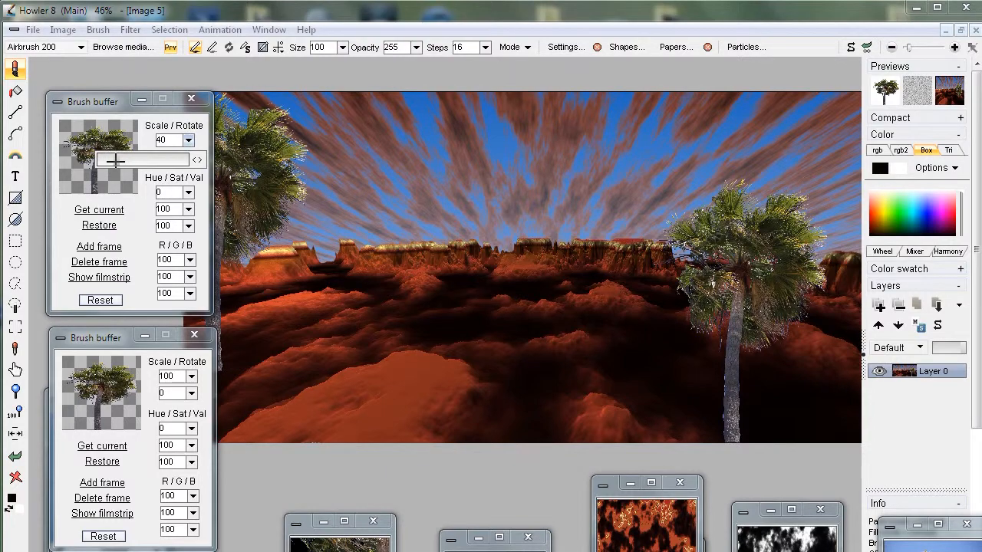
left_click_drag(113, 160, 112, 160)
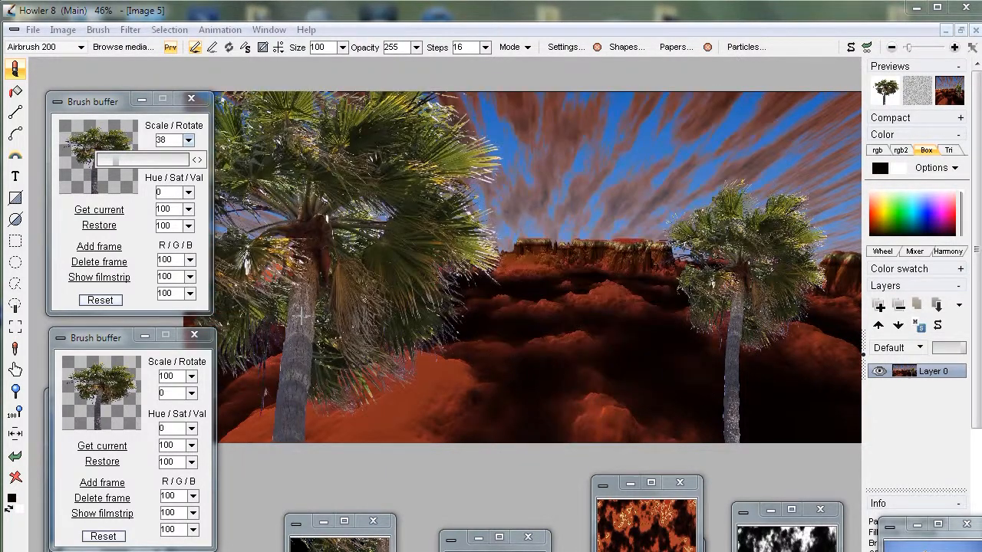
left_click(189, 209)
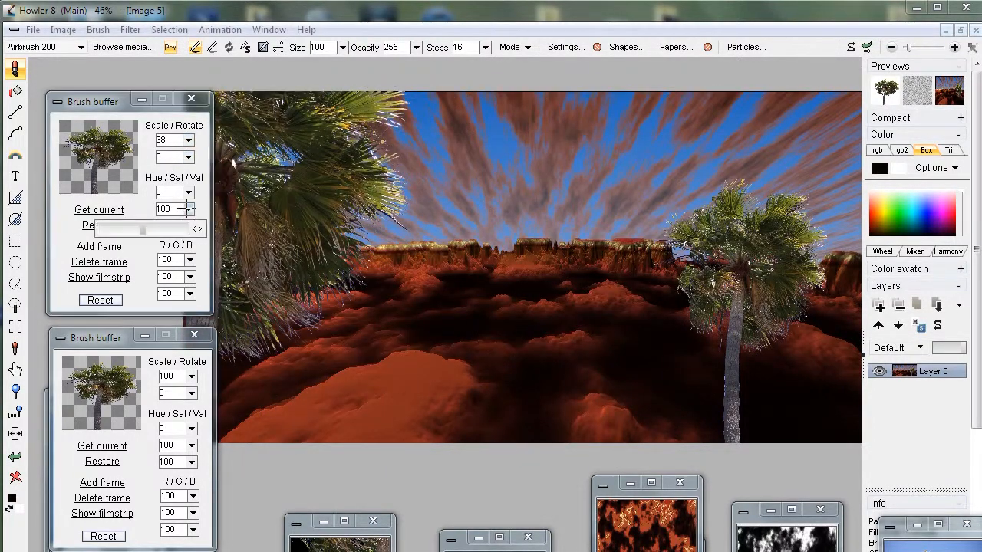
left_click(145, 205)
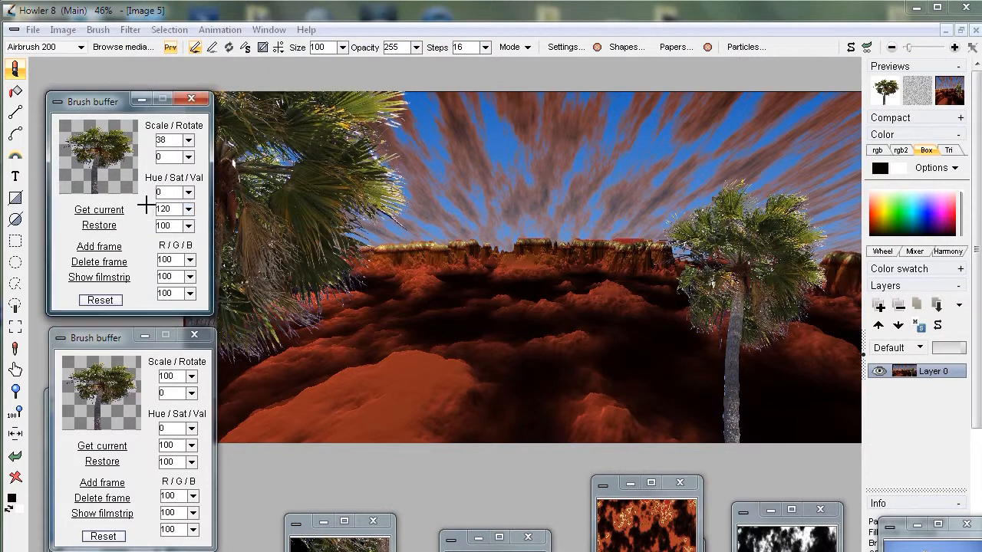
Set the palm brush's hue to 33 and its value to 116, and stamp several large green palms across the landscape
left_click(189, 192)
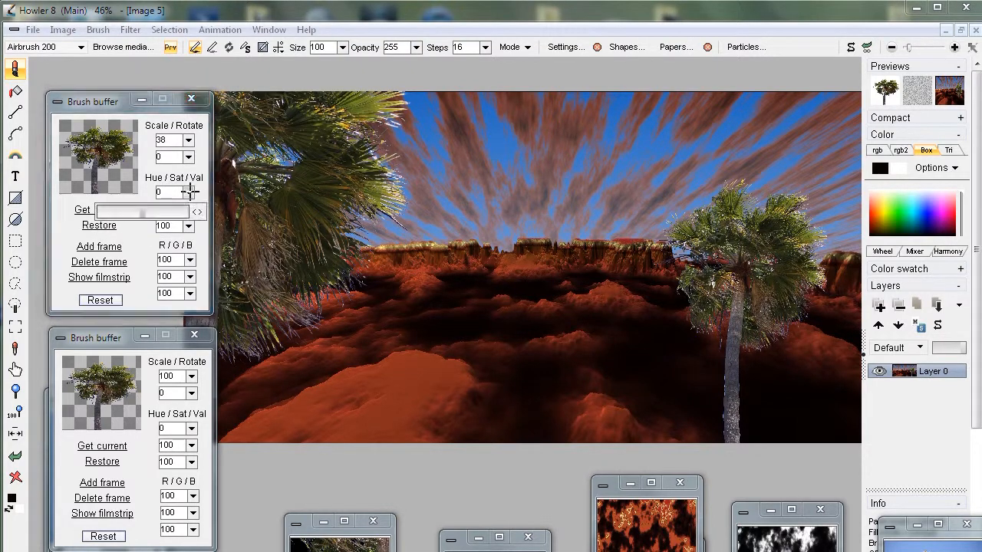
left_click(150, 213)
left_click(150, 225)
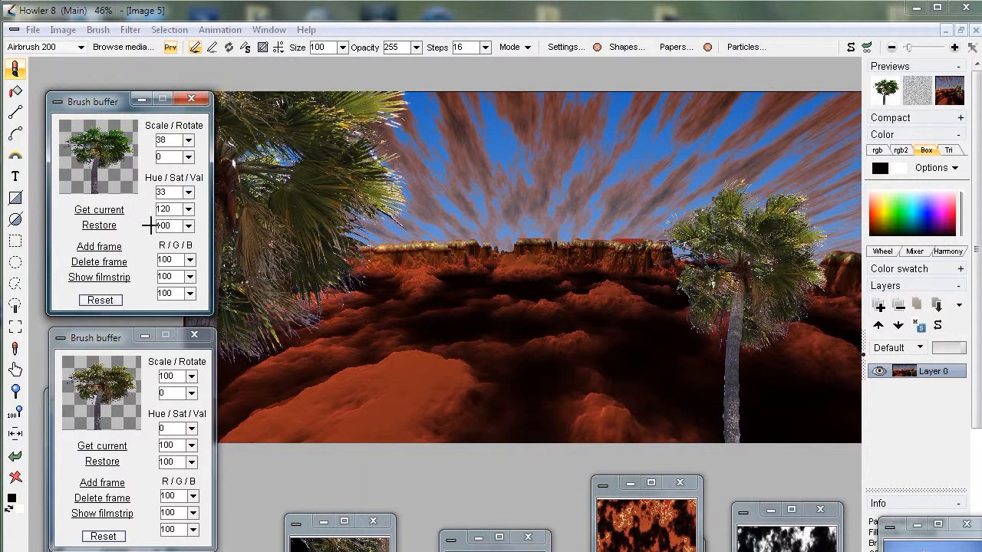
left_click(188, 225)
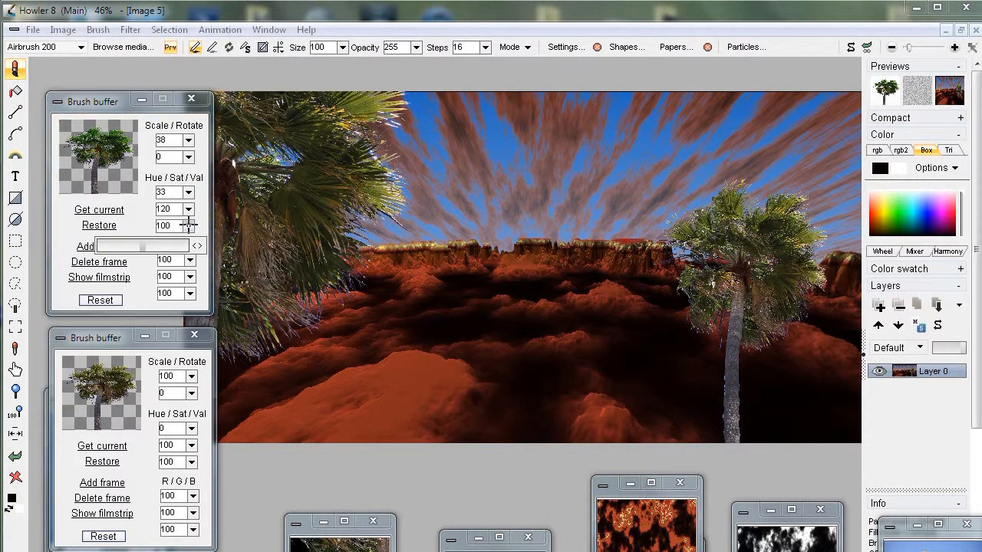
left_click(150, 246)
left_click(142, 222)
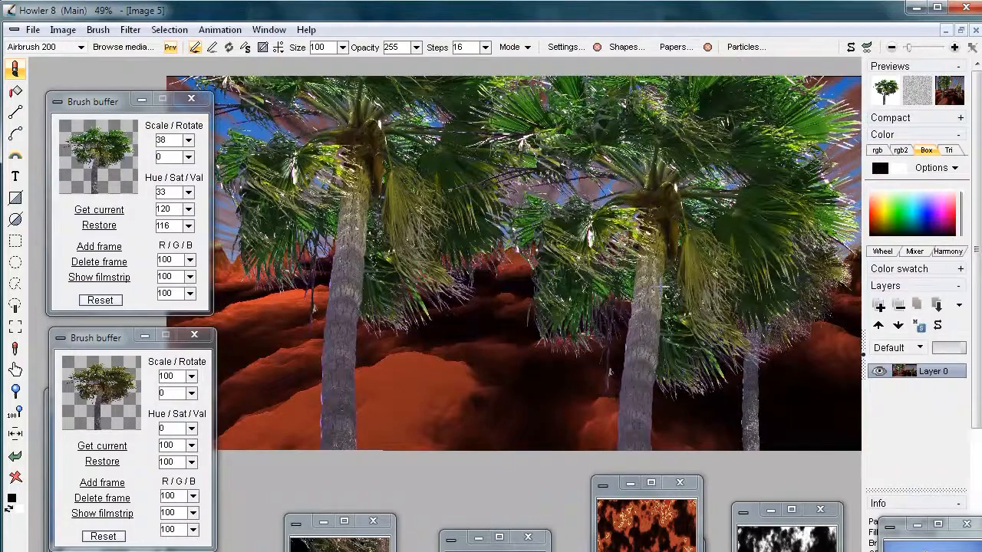
scroll(560, 287, "down", 2)
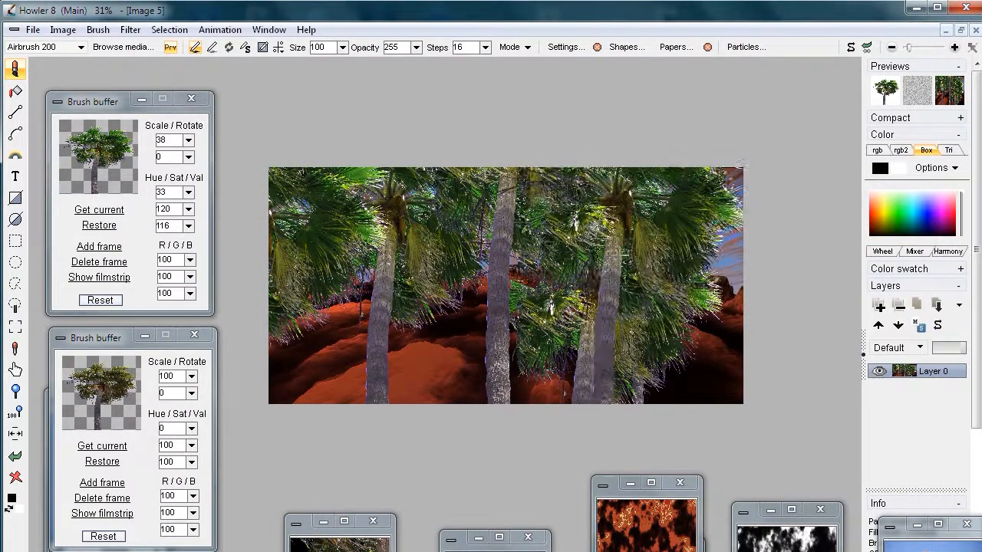
scroll(835, 265, "up", 5)
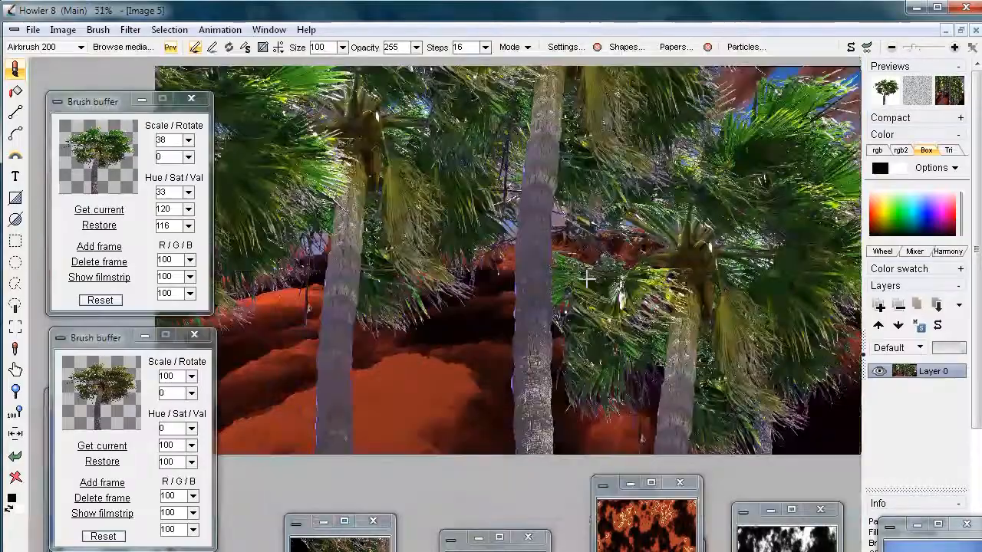